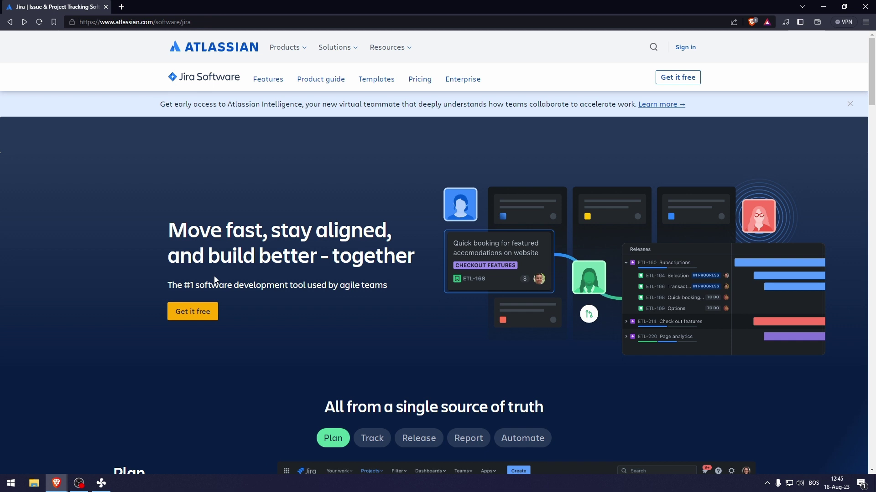
Step: Start the free Jira Cloud signup with Confluence added as the second product
{"action": "left_click", "coordinate": [192, 311]}
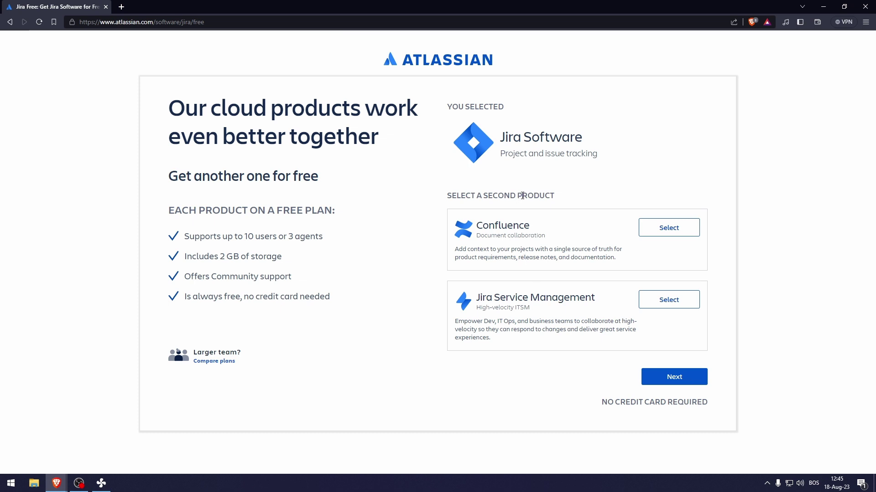
{"action": "left_click", "coordinate": [642, 229]}
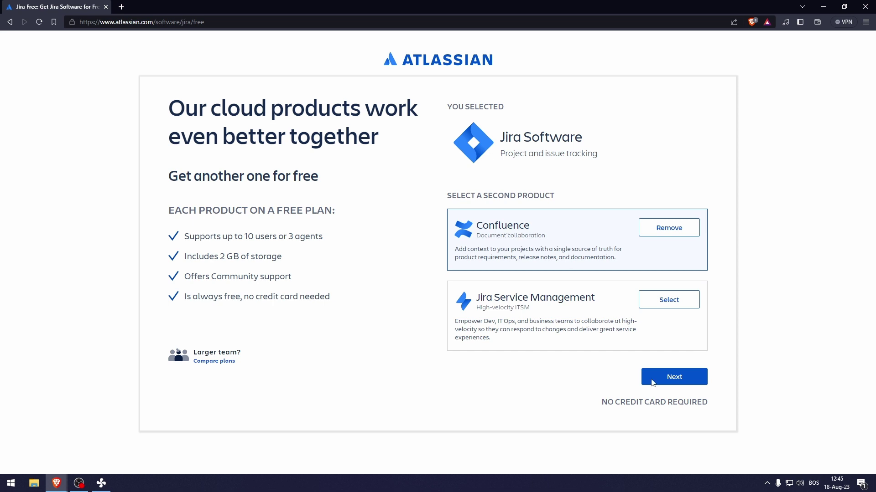
{"action": "left_click", "coordinate": [665, 381]}
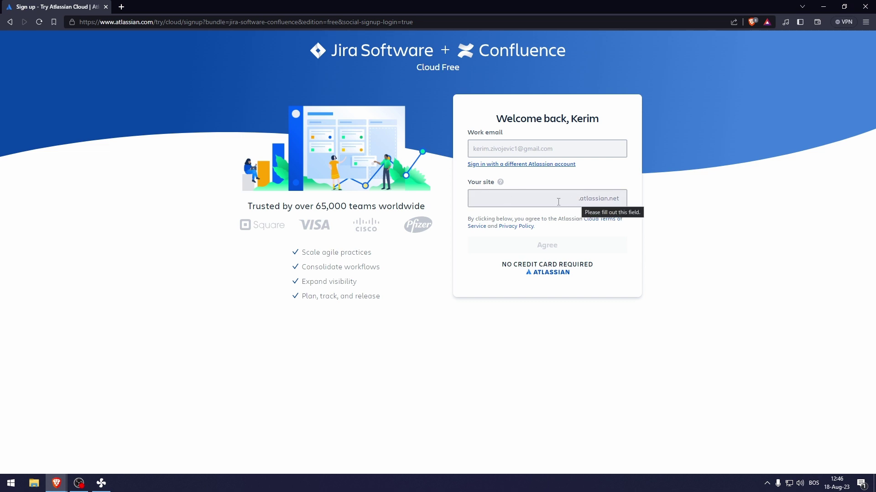
Step: Enter the site name kayukcompany and agree to create kayukcompany.atlassian.net
{"action": "left_click", "coordinate": [559, 202]}
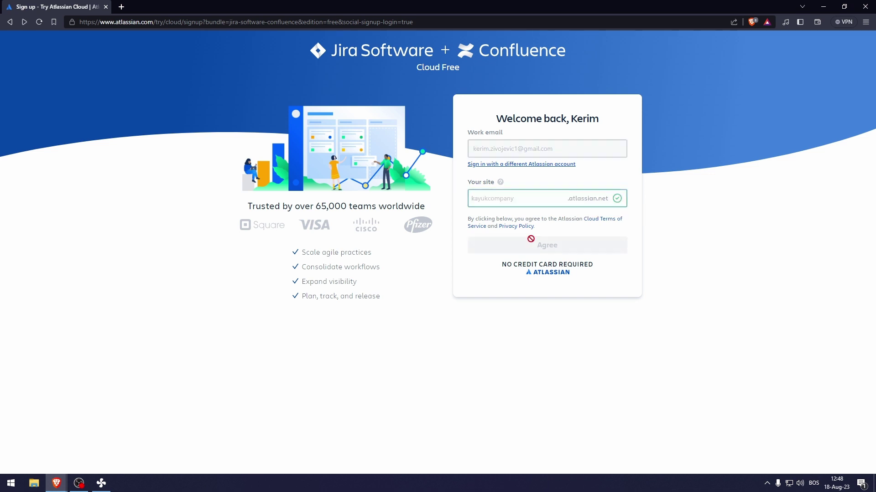
{"action": "left_click", "coordinate": [531, 241]}
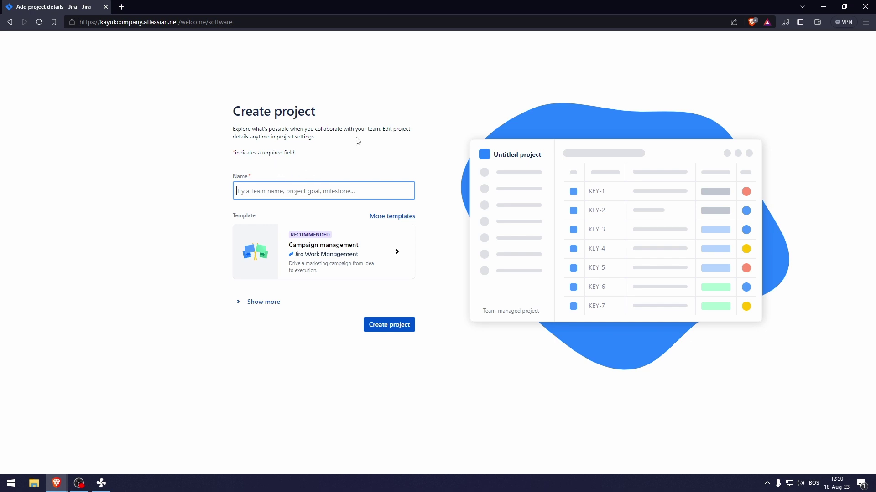
Step: Enter 'kayukcompany' as the new project's name
{"action": "type", "text": "kayuk"}
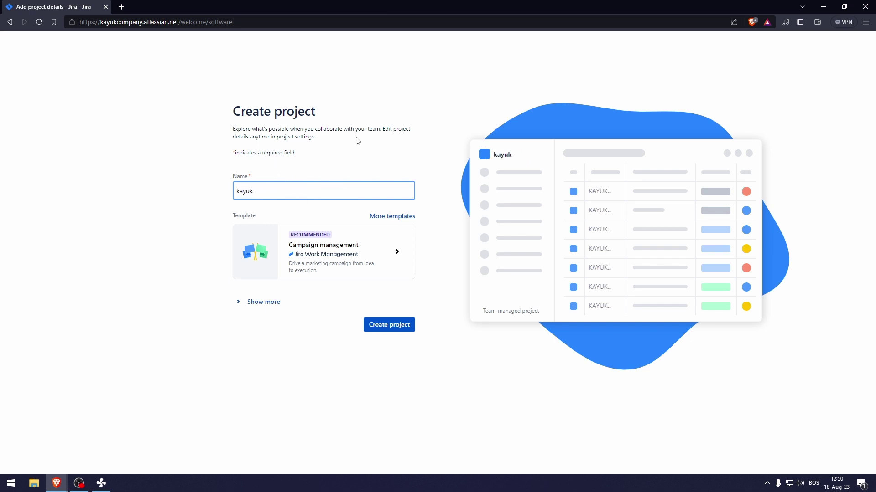
{"action": "type", "text": "company"}
Step: Open the More templates gallery and scroll through the available project templates
{"action": "left_click", "coordinate": [378, 217]}
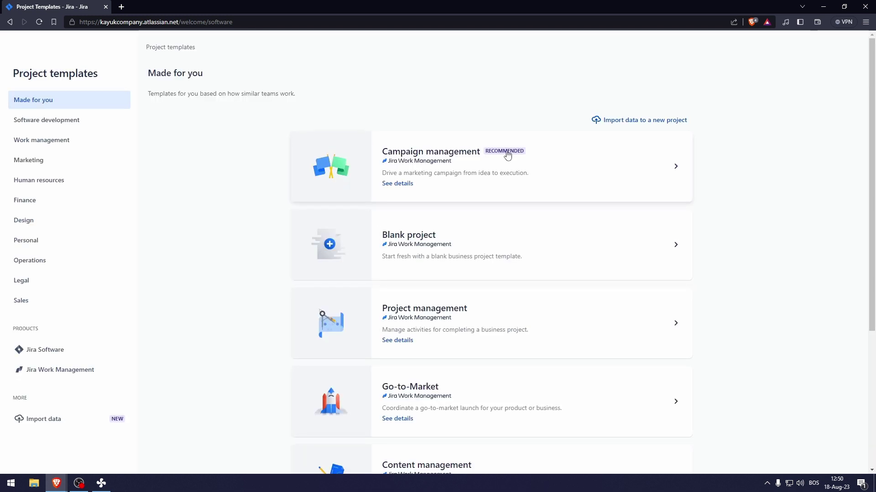
{"action": "scroll", "coordinate": [251, 175], "scroll_direction": "down", "scroll_amount": 3}
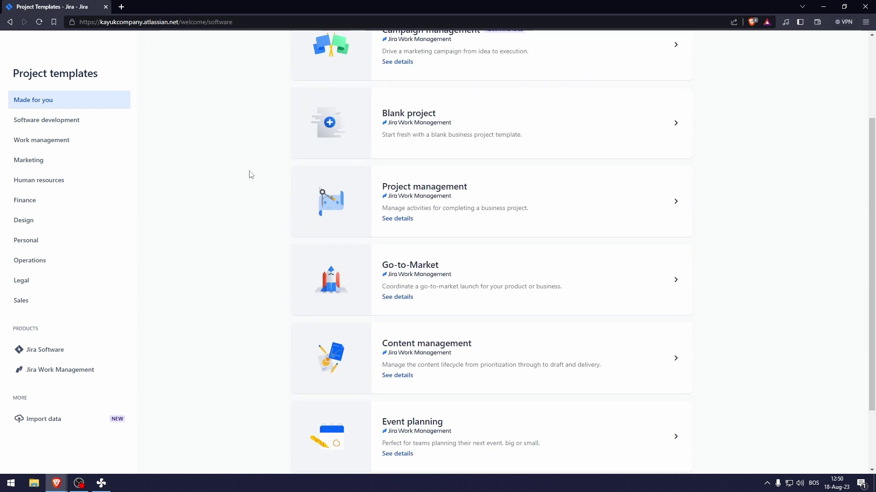
{"action": "scroll", "coordinate": [249, 175], "scroll_direction": "down", "scroll_amount": 2}
{"action": "scroll", "coordinate": [270, 273], "scroll_direction": "up", "scroll_amount": 2}
{"action": "scroll", "coordinate": [355, 319], "scroll_direction": "down", "scroll_amount": 2}
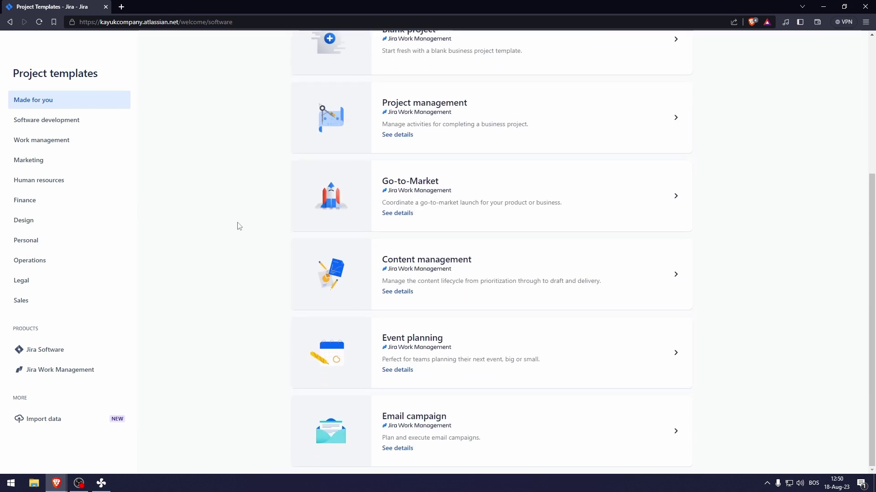
{"action": "scroll", "coordinate": [243, 224], "scroll_direction": "up", "scroll_amount": 5}
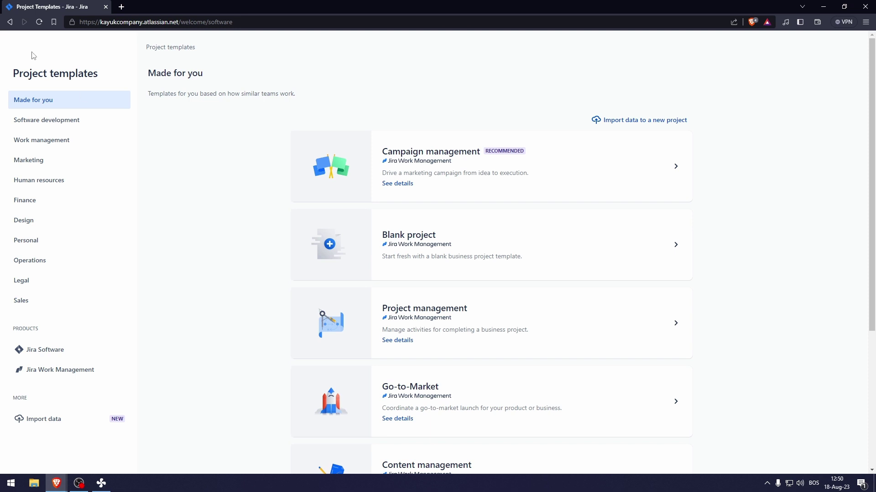
Step: Browse the Software development, Work management, Marketing and Personal templates, then return to project setup
{"action": "left_click", "coordinate": [38, 120]}
{"action": "left_click", "coordinate": [62, 142]}
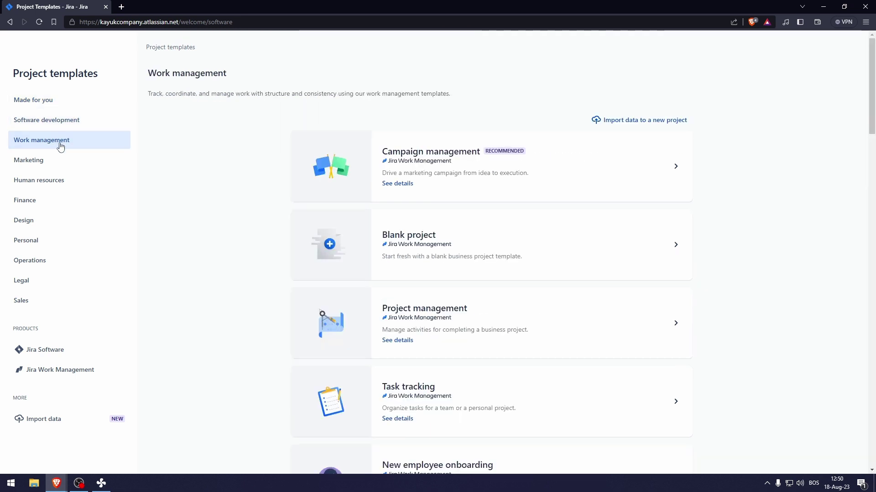
{"action": "left_click", "coordinate": [59, 160]}
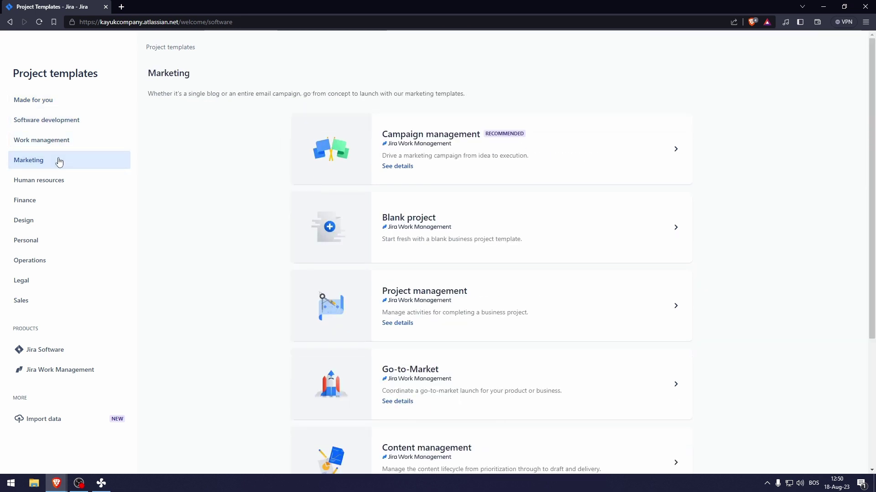
{"action": "left_click", "coordinate": [46, 241]}
{"action": "left_click", "coordinate": [42, 351]}
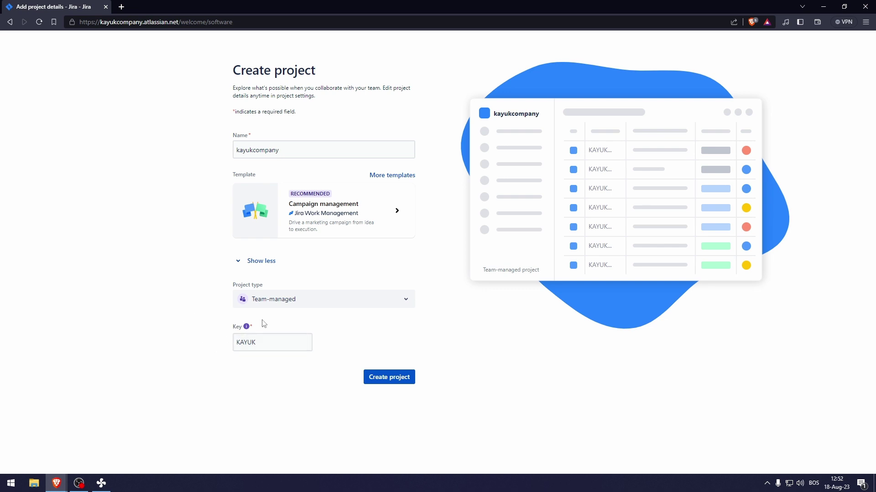
Step: Keep the Team-managed project type with key KAYUK and create the kayukcompany project
{"action": "left_click", "coordinate": [303, 299]}
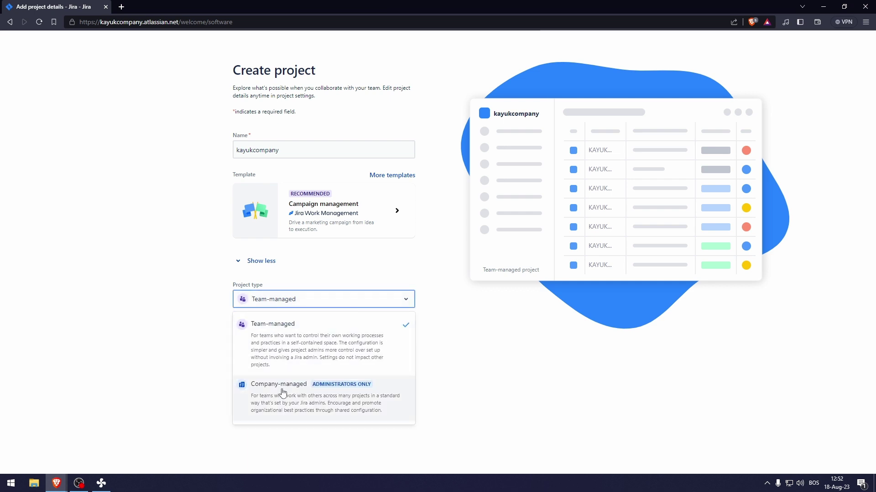
{"action": "left_click", "coordinate": [318, 303]}
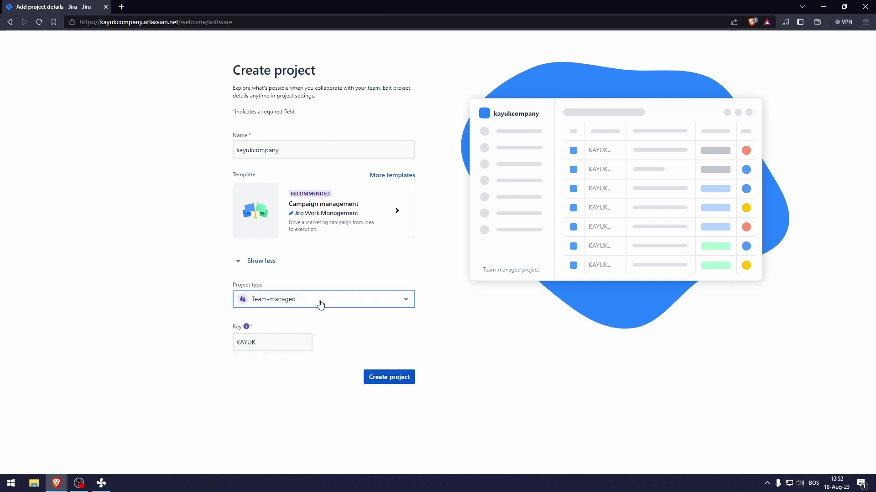
{"action": "left_click", "coordinate": [279, 319]}
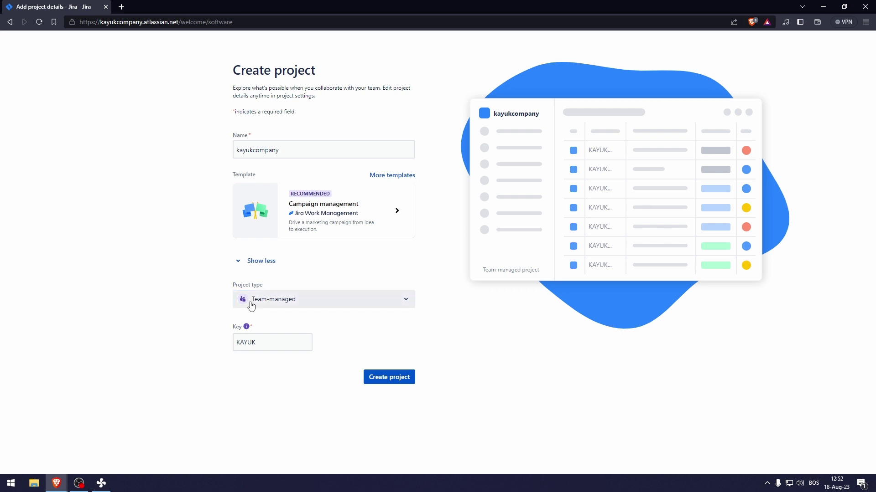
{"action": "left_click", "coordinate": [385, 377]}
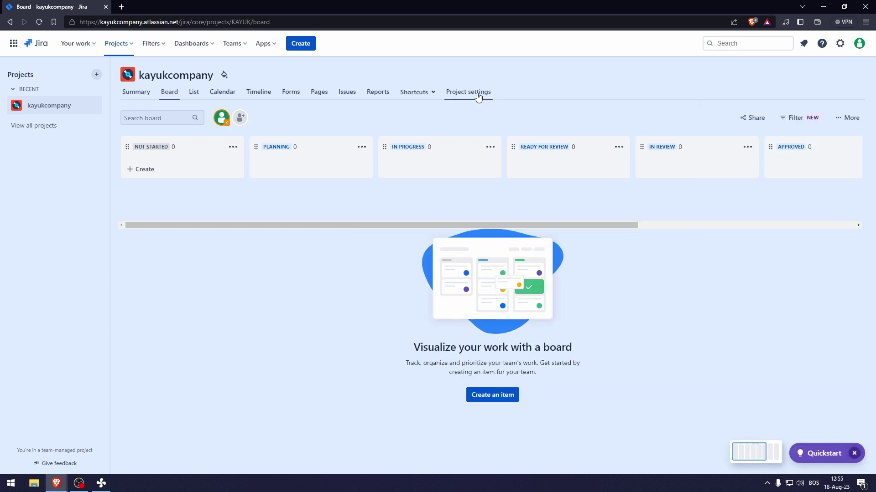
Step: View the kayukcompany project's Summary page, showing zero items in every status
{"action": "left_click", "coordinate": [139, 100]}
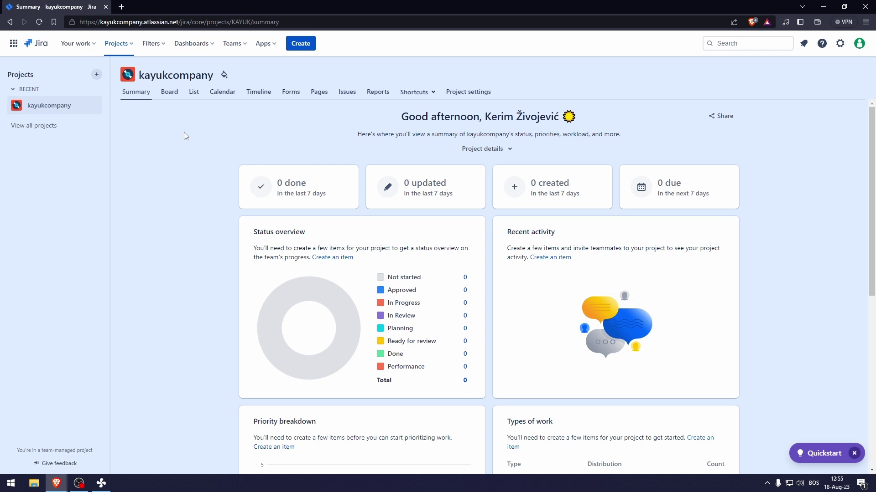
Step: Back on the board, add a 'how to use jira' card (KAYUK-1) under Not Started
{"action": "left_click", "coordinate": [170, 91]}
{"action": "left_click", "coordinate": [278, 147]}
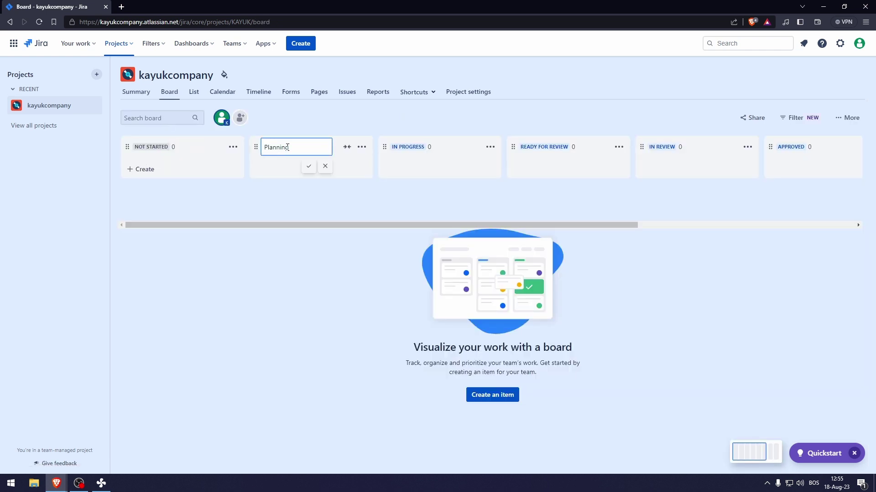
{"action": "left_click", "coordinate": [320, 119]}
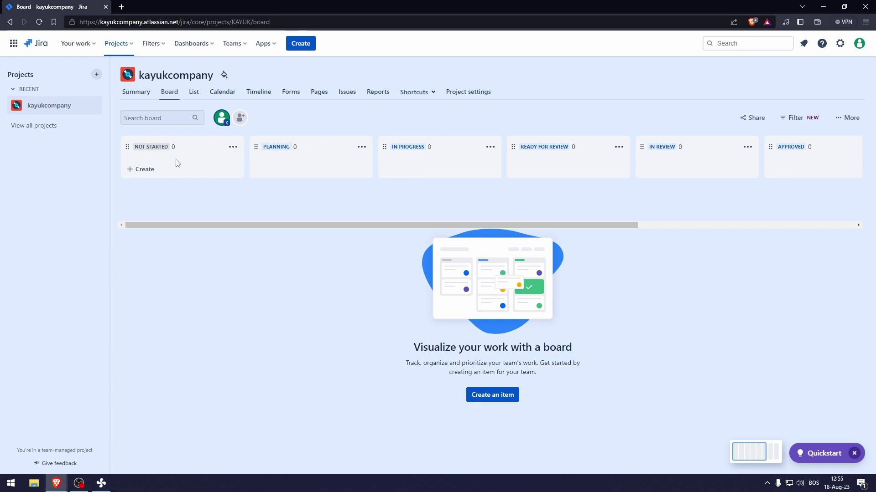
{"action": "left_click", "coordinate": [152, 169]}
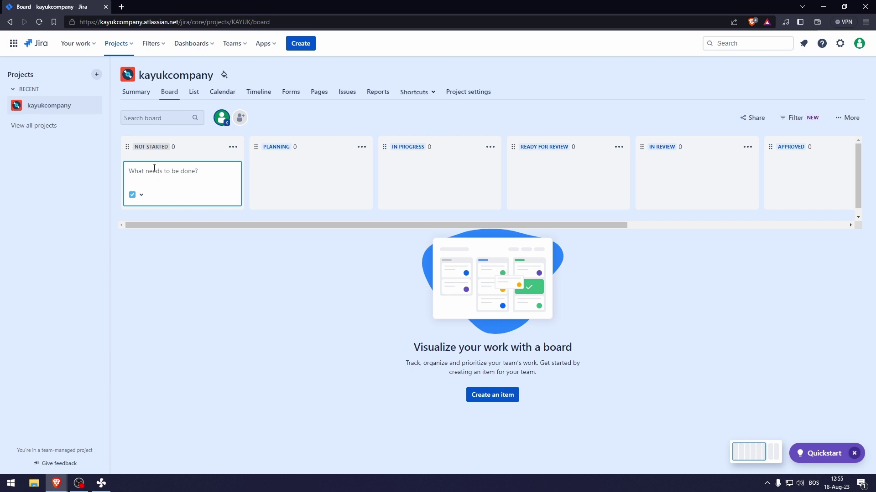
{"action": "type", "text": "how to use jira"}
{"action": "key", "text": "Return"}
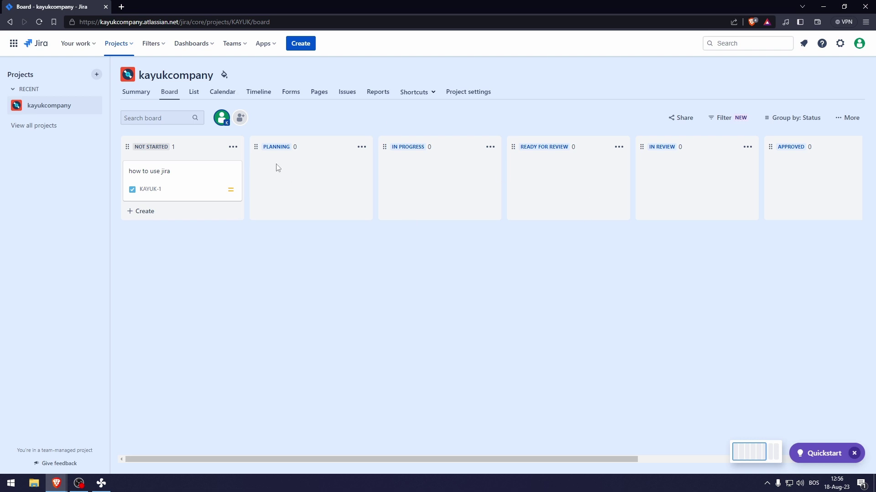
Step: Rename the Planning, In Progress and Ready for Review columns to Video in progress, Editing and Thumbnail
{"action": "left_click", "coordinate": [278, 147]}
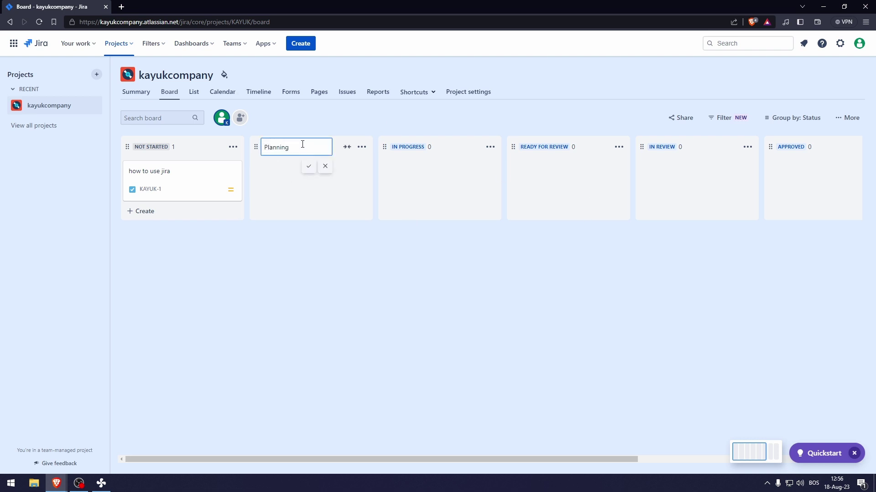
{"action": "left_click_drag", "start_coordinate": [303, 144], "coordinate": [250, 144]}
{"action": "type", "text": "Video in progress"}
{"action": "key", "text": "Return"}
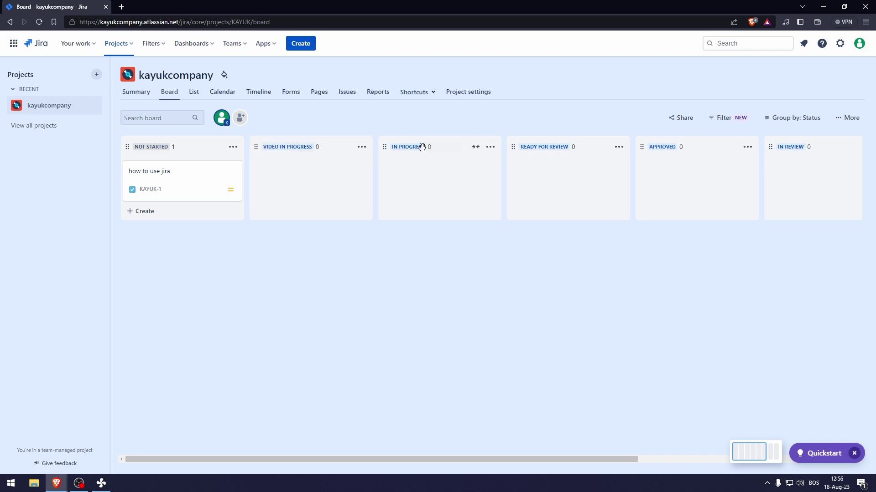
{"action": "left_click", "coordinate": [421, 146]}
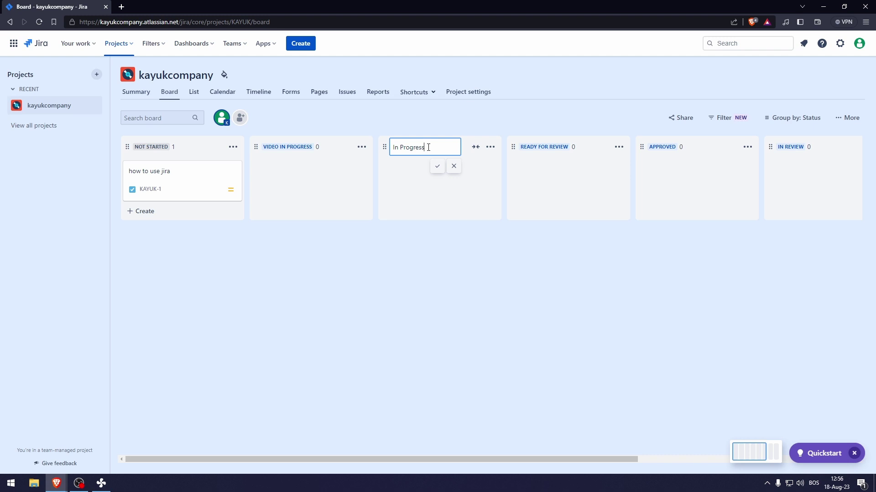
{"action": "left_click_drag", "start_coordinate": [427, 147], "coordinate": [390, 146]}
{"action": "type", "text": "Editing"}
{"action": "key", "text": "Return"}
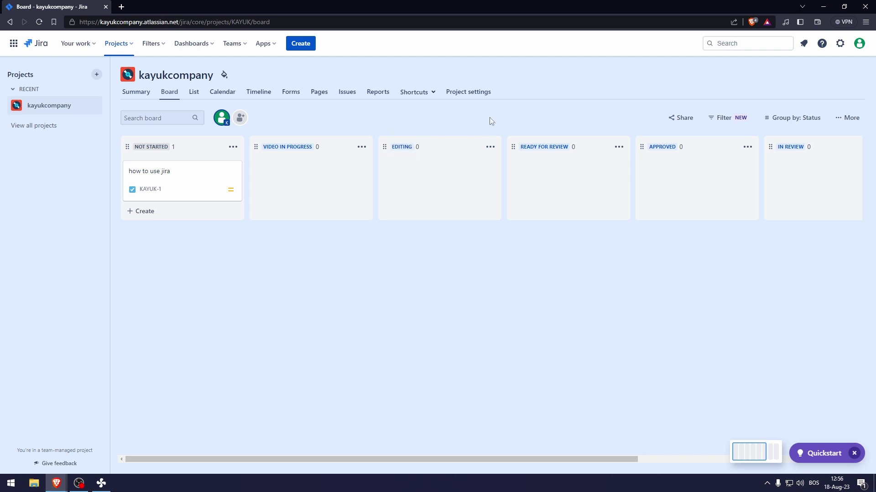
{"action": "left_click", "coordinate": [556, 150]}
{"action": "type", "text": "Thumbnail"}
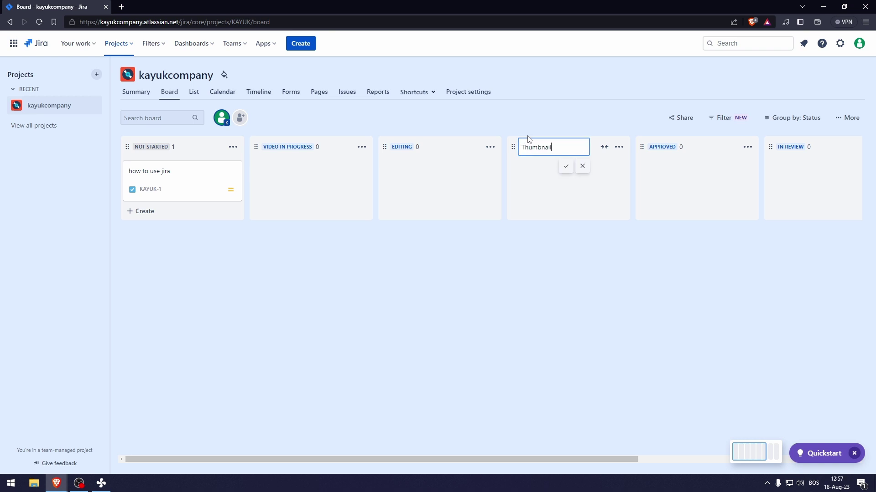
{"action": "left_click", "coordinate": [565, 166]}
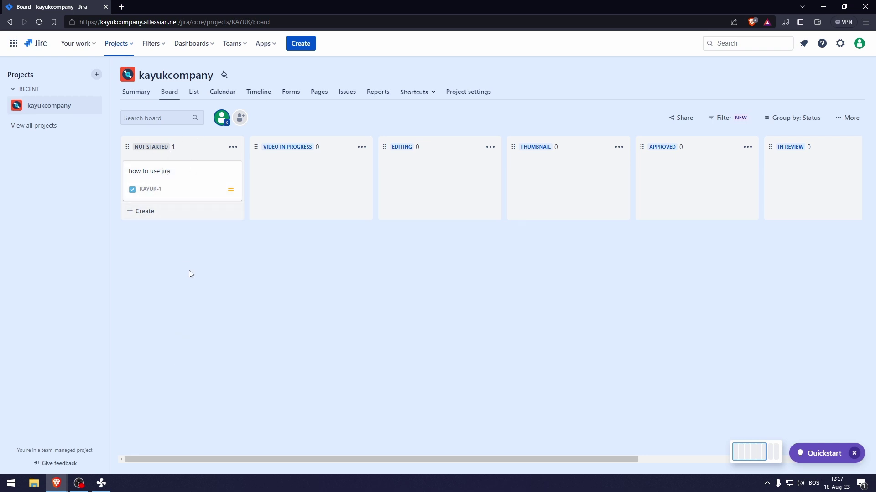
Step: Bring up the add-people dialog for the kayukcompany project
{"action": "mouse_move", "coordinate": [229, 176]}
{"action": "left_click", "coordinate": [240, 119]}
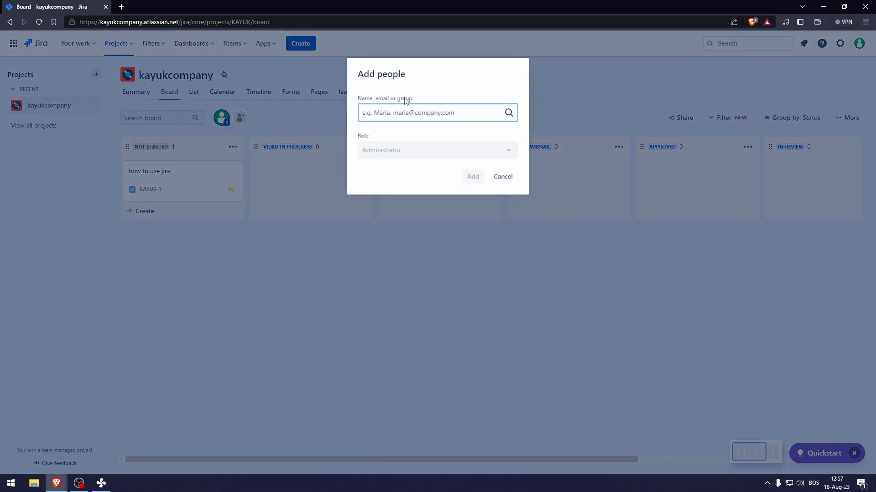
{"action": "left_click", "coordinate": [263, 131]}
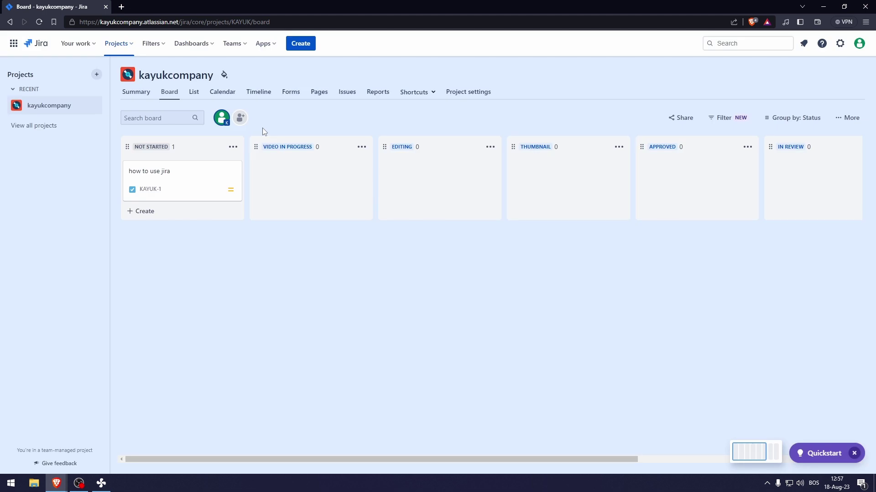
{"action": "left_click", "coordinate": [241, 118]}
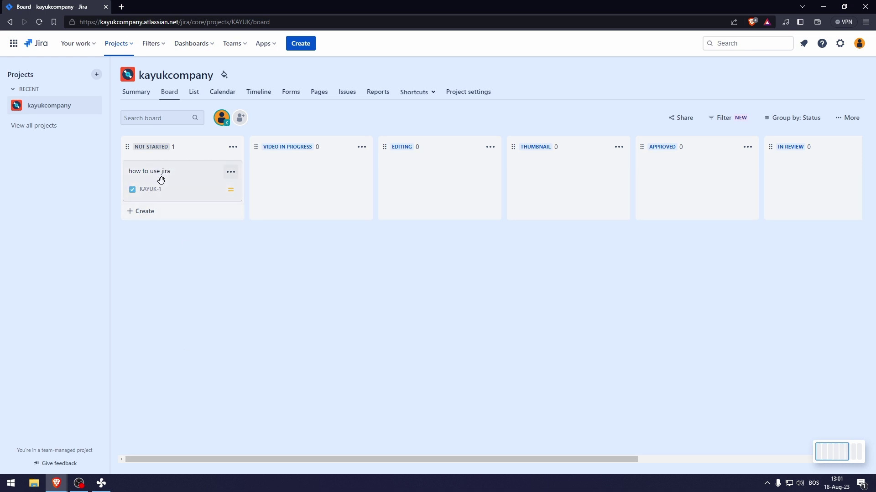
Step: Move KAYUK-1 through Video in progress, Editing and Thumbnail to Approved, placing In Review before Approved
{"action": "left_click_drag", "start_coordinate": [162, 180], "coordinate": [297, 172]}
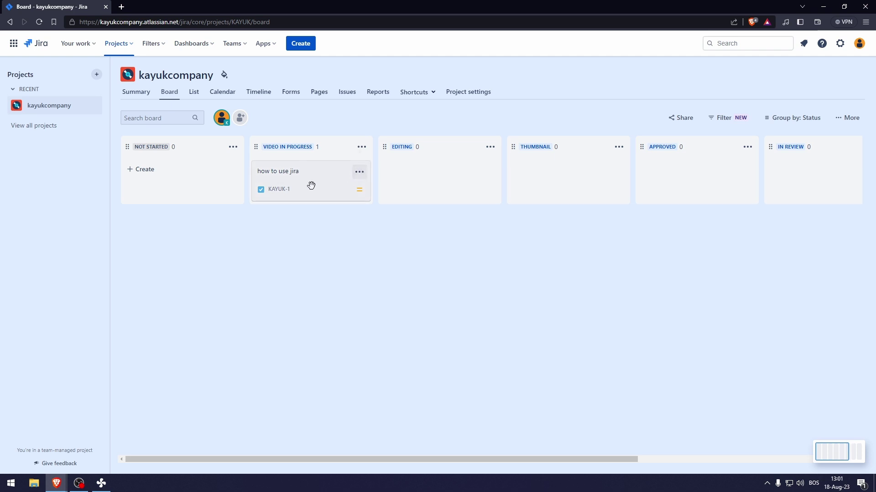
{"action": "left_click_drag", "start_coordinate": [311, 185], "coordinate": [448, 184]}
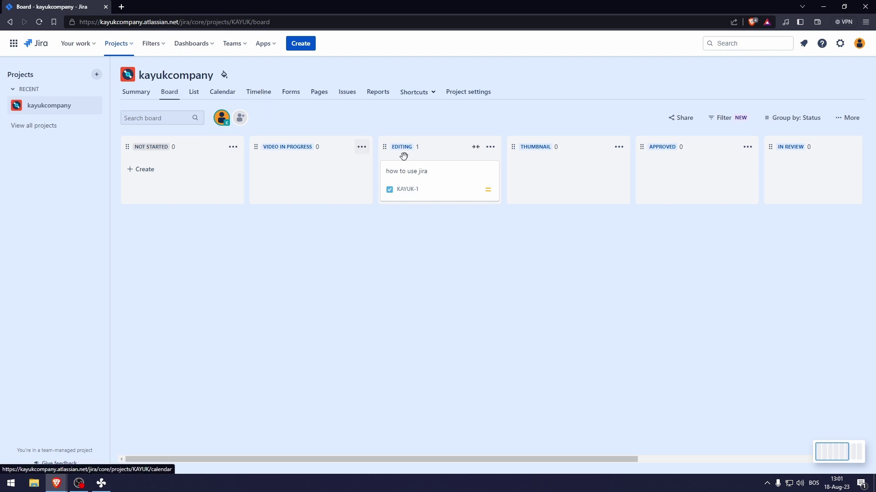
{"action": "left_click_drag", "start_coordinate": [424, 183], "coordinate": [565, 183]}
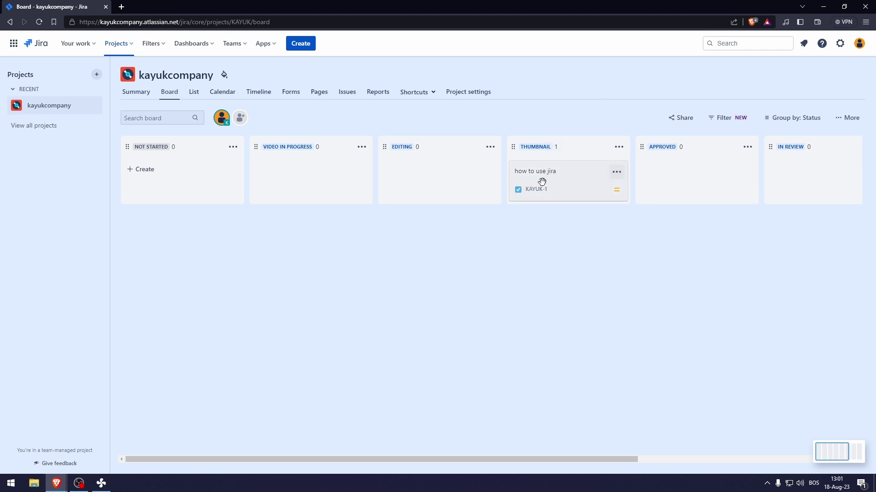
{"action": "left_click_drag", "start_coordinate": [542, 181], "coordinate": [712, 169]}
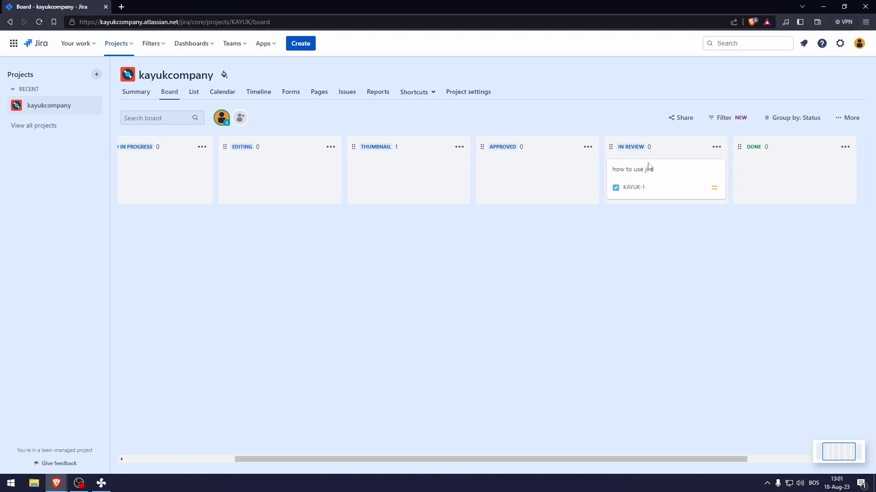
{"action": "left_click_drag", "start_coordinate": [650, 164], "coordinate": [516, 136]}
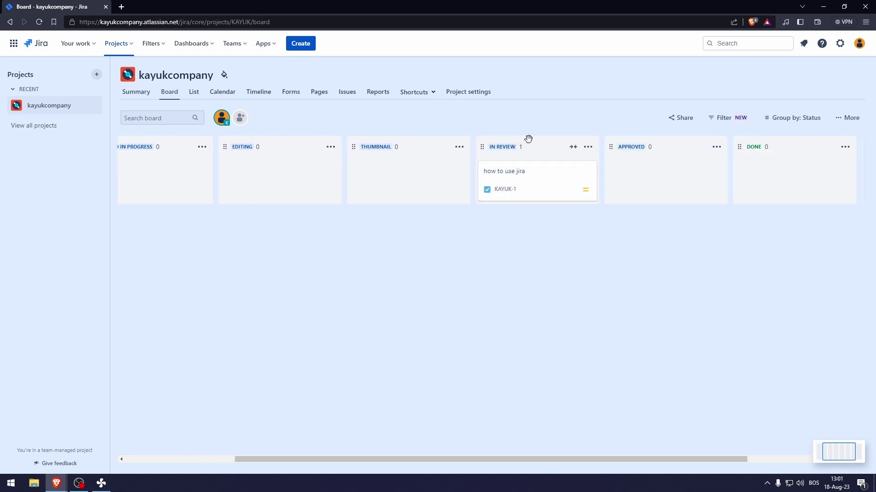
{"action": "left_click_drag", "start_coordinate": [526, 169], "coordinate": [611, 176]}
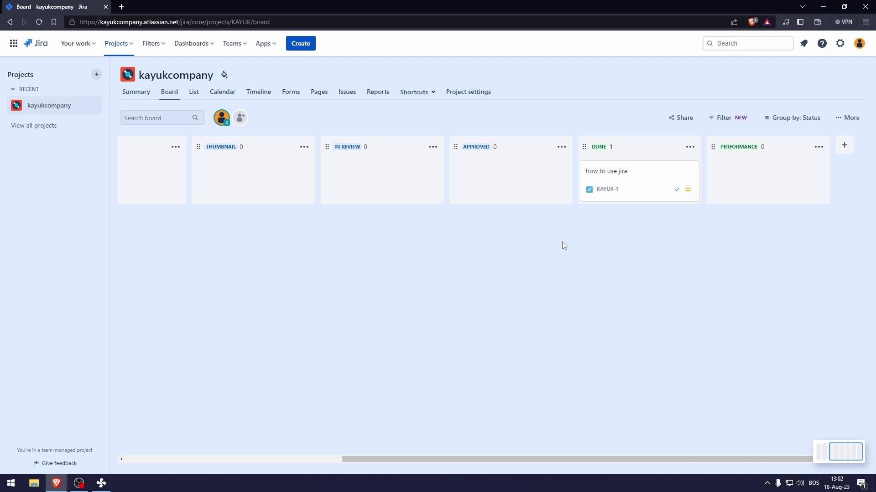
Step: Create the task 'Make 5 ads on Instagram' inline in the project's list view
{"action": "left_click", "coordinate": [195, 93]}
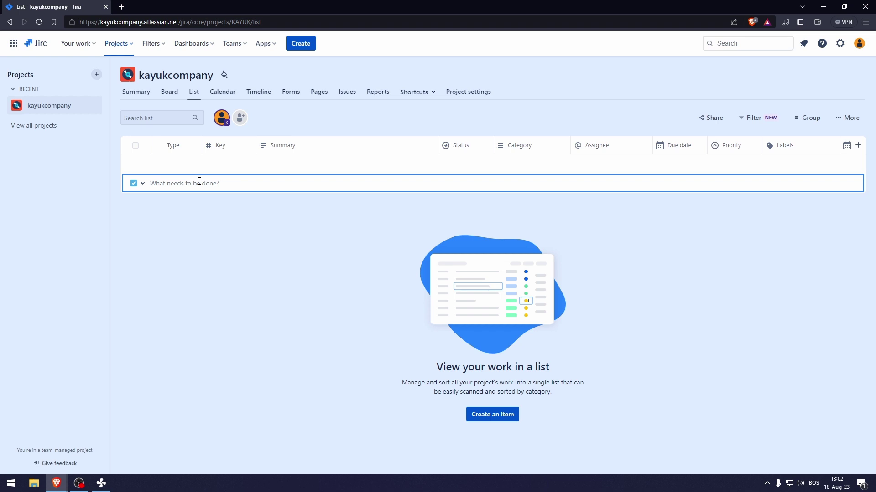
{"action": "type", "text": "Make 5 ads on Instagram"}
{"action": "key", "text": "Return"}
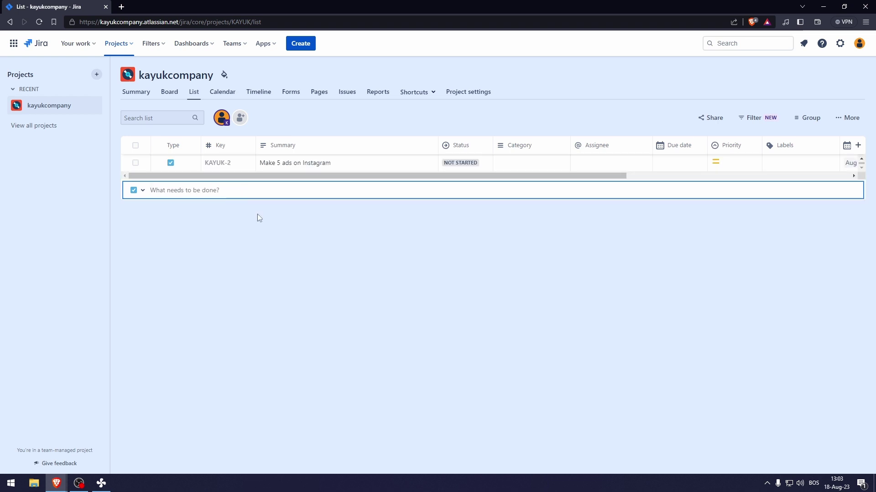
{"action": "left_click", "coordinate": [258, 214]}
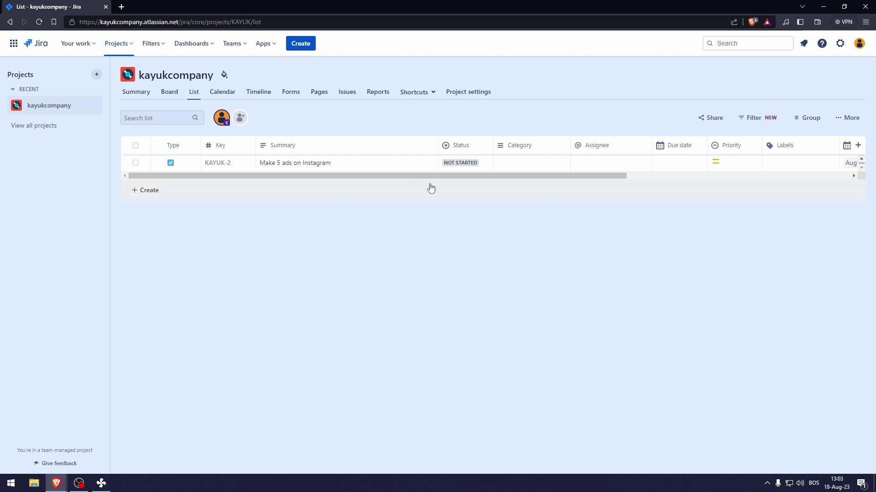
Step: Give KAYUK-2 category Marketing, the project owner as assignee, due Aug 22, 2023, and High priority
{"action": "left_click", "coordinate": [508, 164]}
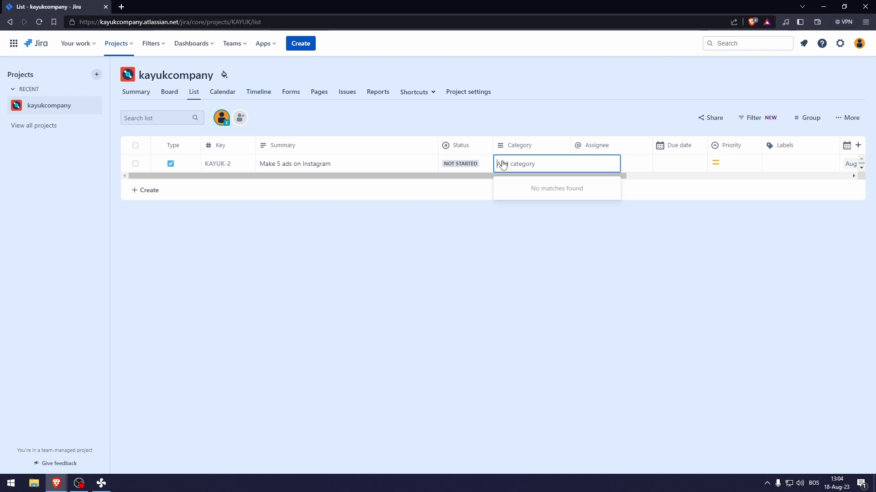
{"action": "type", "text": "Marketing"}
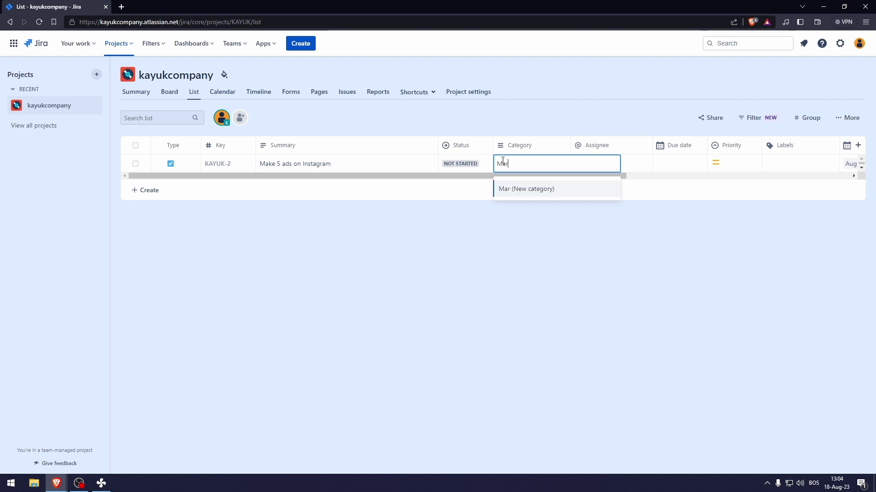
{"action": "key", "text": "Return"}
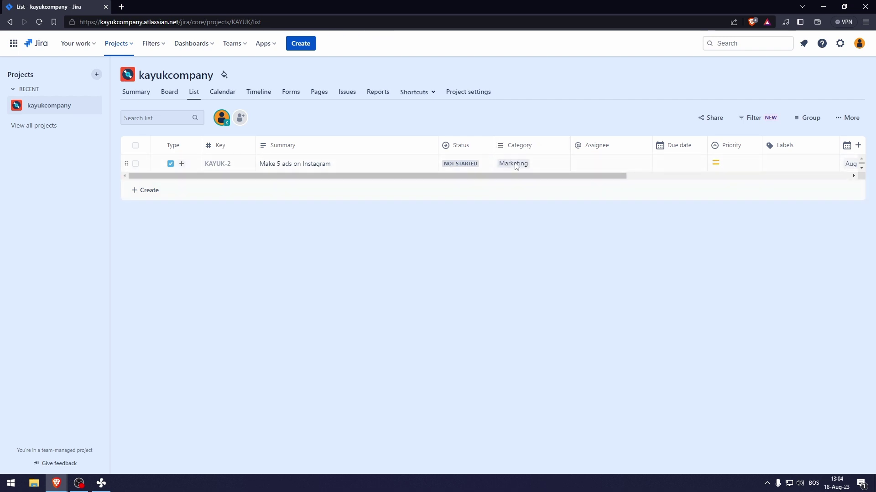
{"action": "left_click", "coordinate": [610, 164]}
{"action": "left_click", "coordinate": [602, 222]}
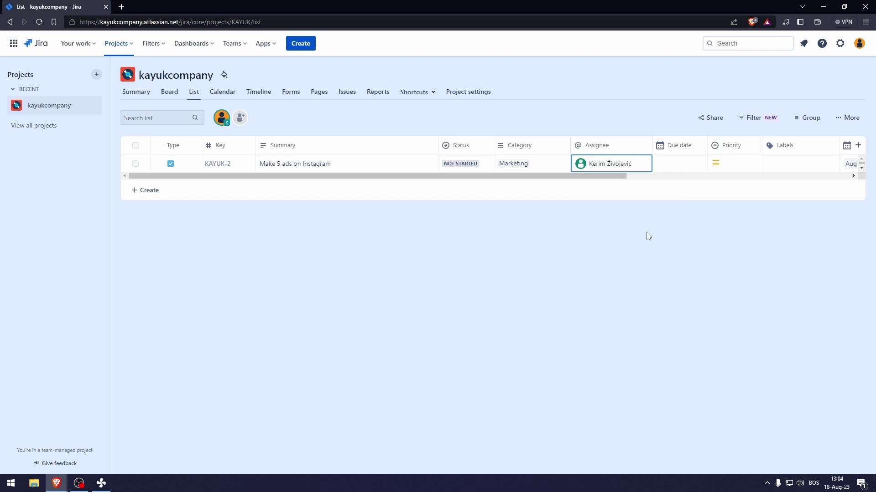
{"action": "left_click", "coordinate": [659, 166]}
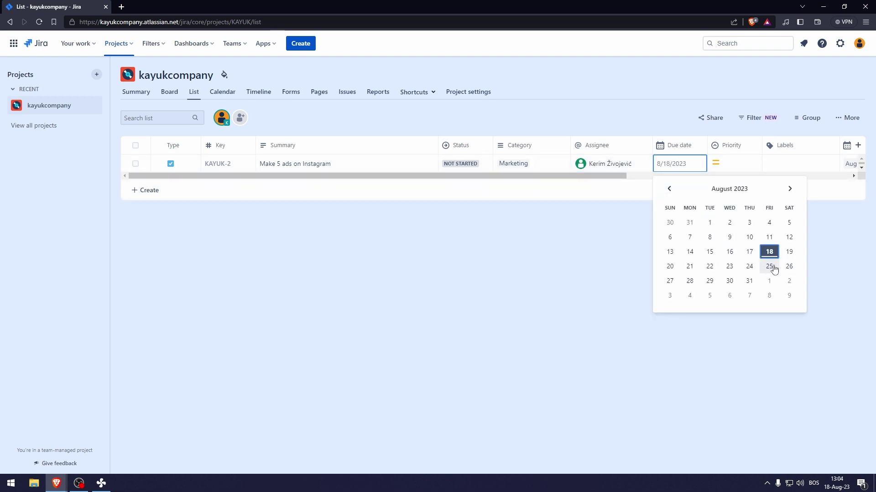
{"action": "left_click", "coordinate": [710, 266]}
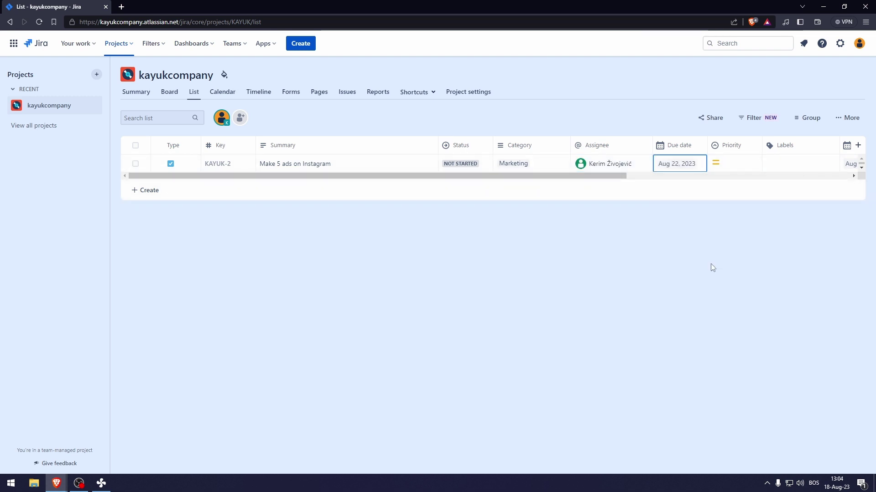
{"action": "left_click", "coordinate": [725, 165]}
{"action": "left_click", "coordinate": [725, 214]}
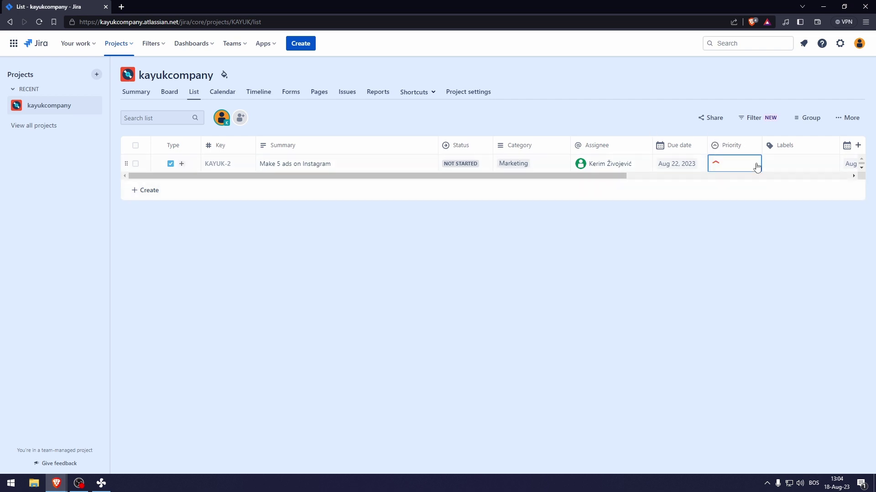
Step: Hide the Labels column from the list
{"action": "scroll", "coordinate": [772, 166], "scroll_direction": "right", "scroll_amount": 5}
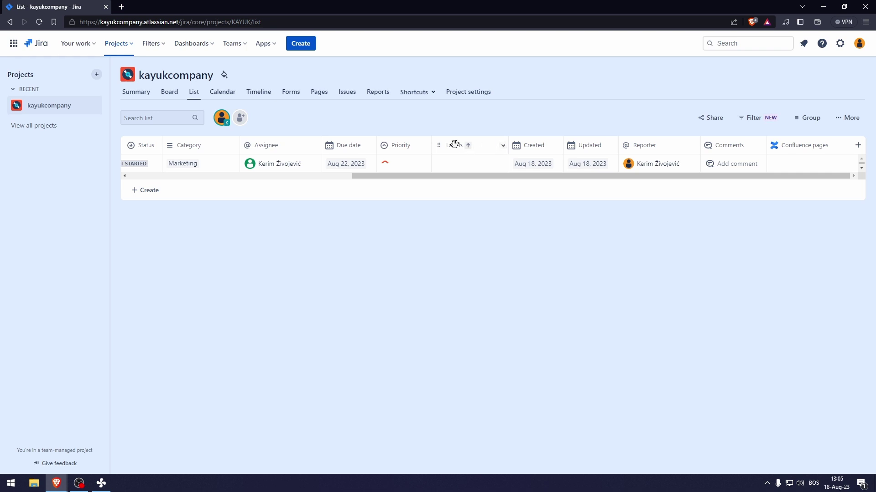
{"action": "left_click", "coordinate": [503, 146]}
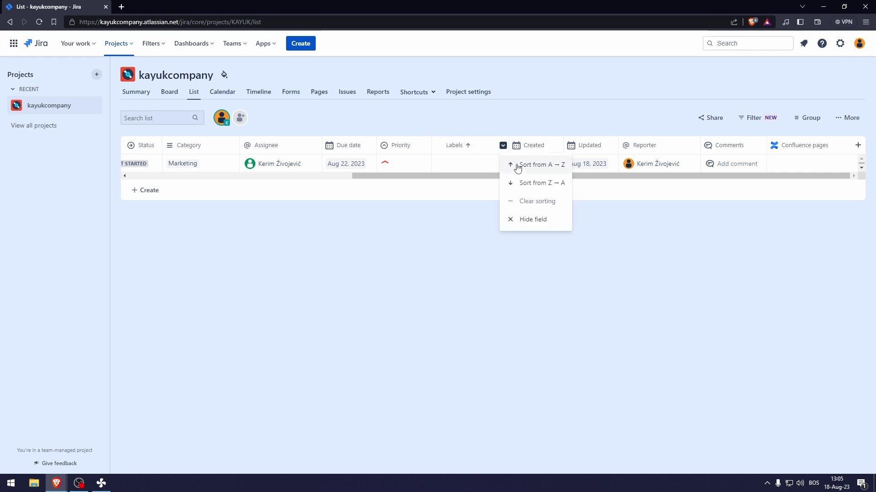
{"action": "left_click", "coordinate": [532, 219]}
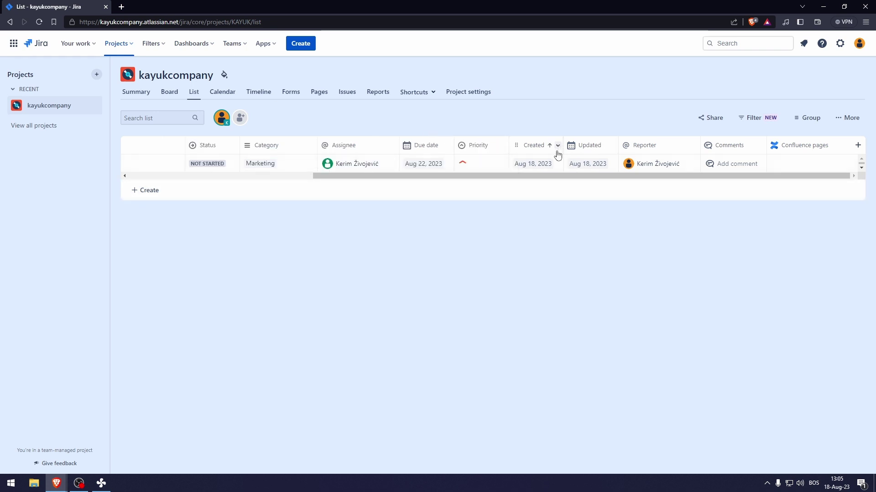
{"action": "scroll", "coordinate": [557, 155], "scroll_direction": "left", "scroll_amount": 5}
Step: Check KAYUK-2's due date in the Calendar and List views, then bring up the project Timeline
{"action": "left_click", "coordinate": [220, 93]}
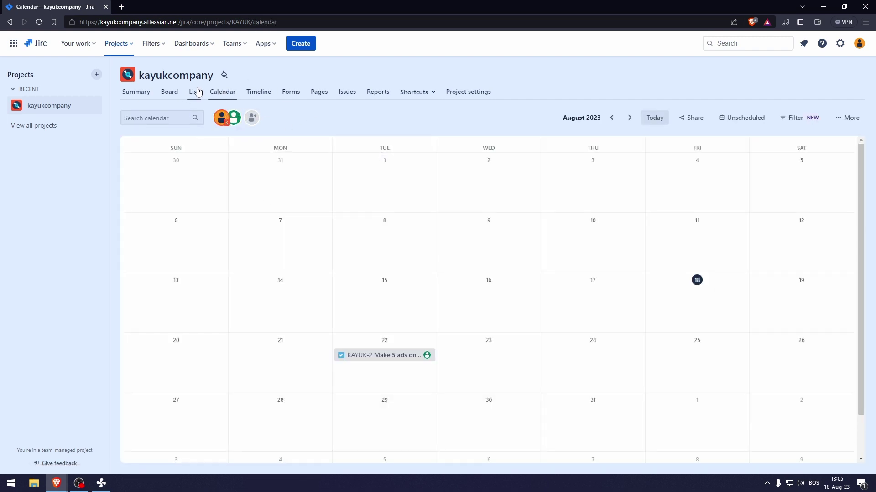
{"action": "left_click", "coordinate": [196, 93]}
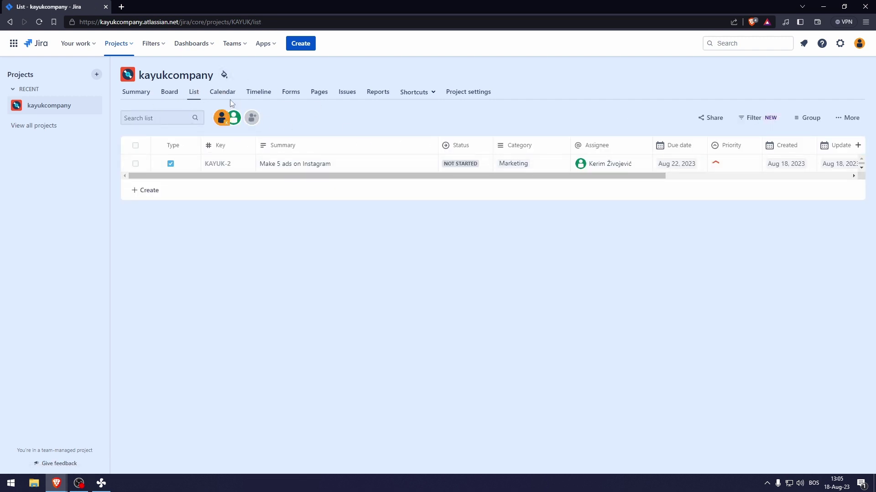
{"action": "left_click", "coordinate": [222, 92]}
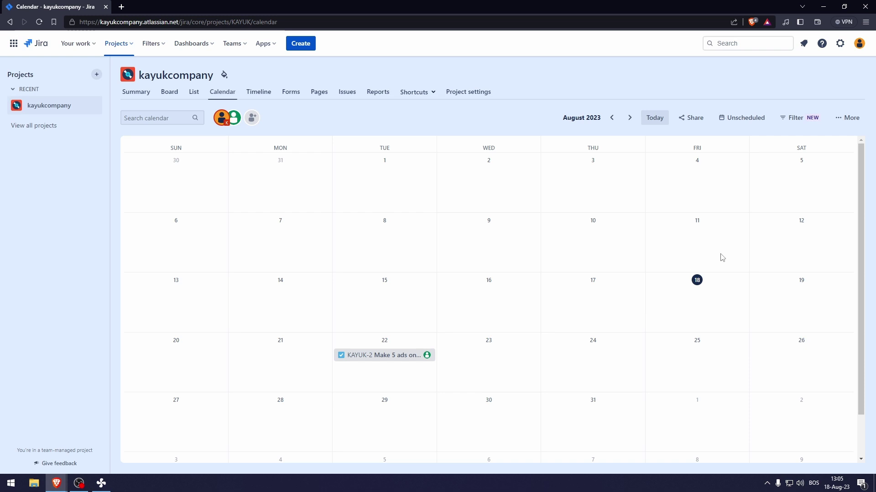
{"action": "scroll", "coordinate": [839, 281], "scroll_direction": "down", "scroll_amount": 1}
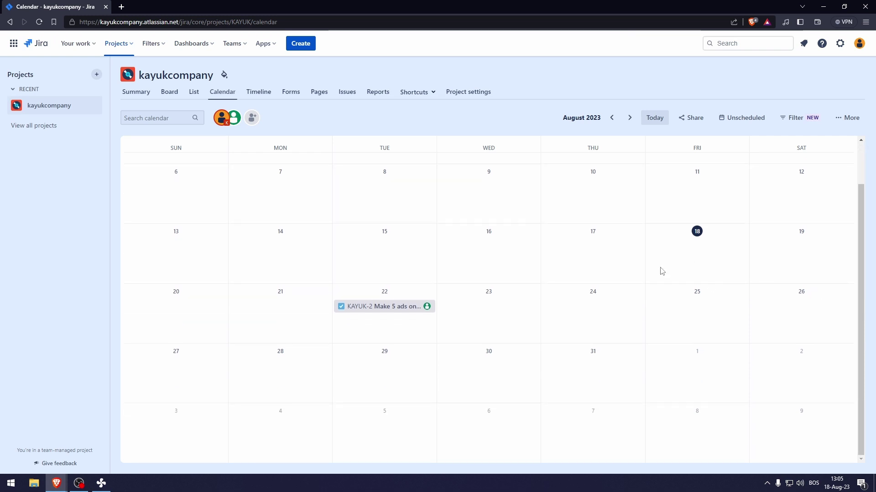
{"action": "left_click", "coordinate": [258, 92]}
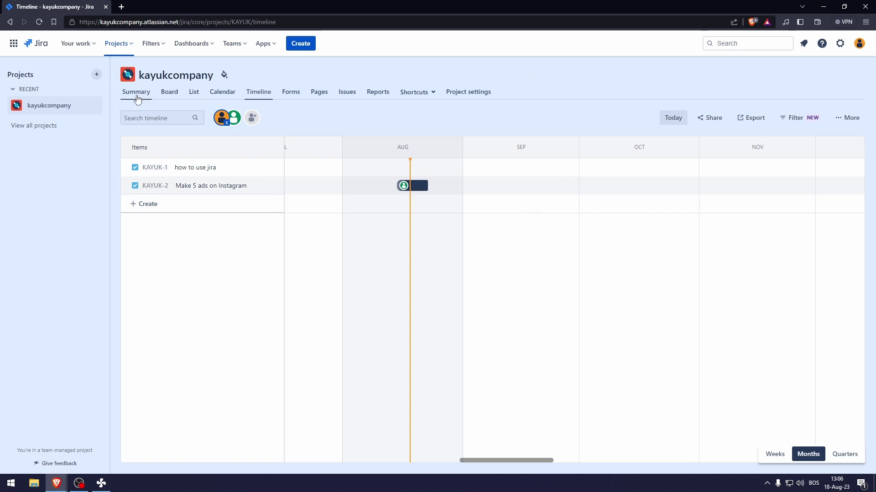
Step: Start creating a new project from the Summary page, then abandon it and go back
{"action": "left_click", "coordinate": [136, 92]}
{"action": "scroll", "coordinate": [505, 231], "scroll_direction": "down", "scroll_amount": 7}
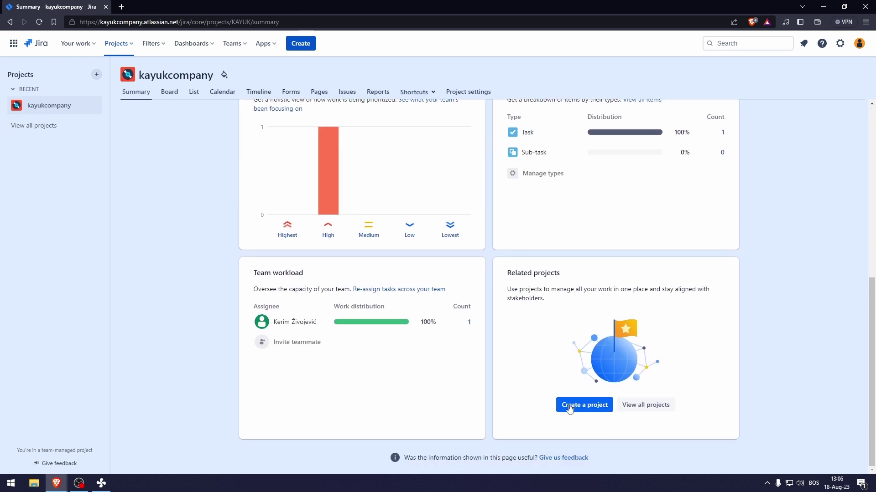
{"action": "left_click", "coordinate": [569, 407]}
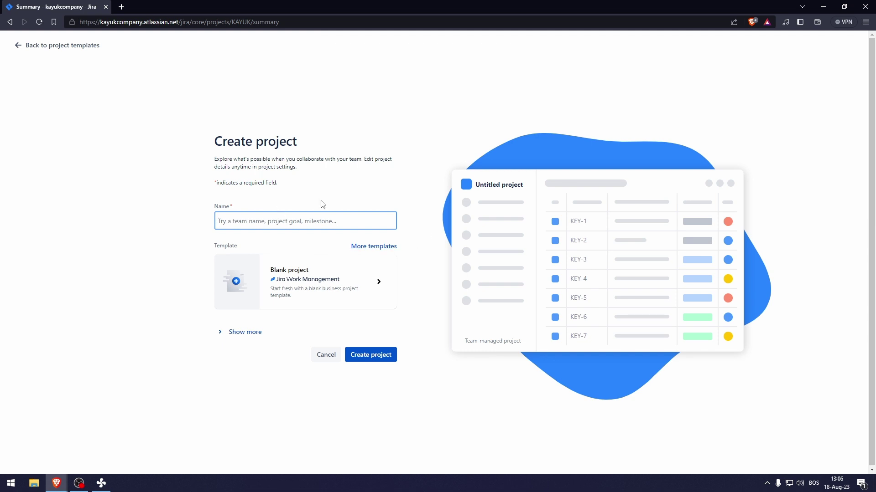
{"action": "left_click", "coordinate": [27, 45]}
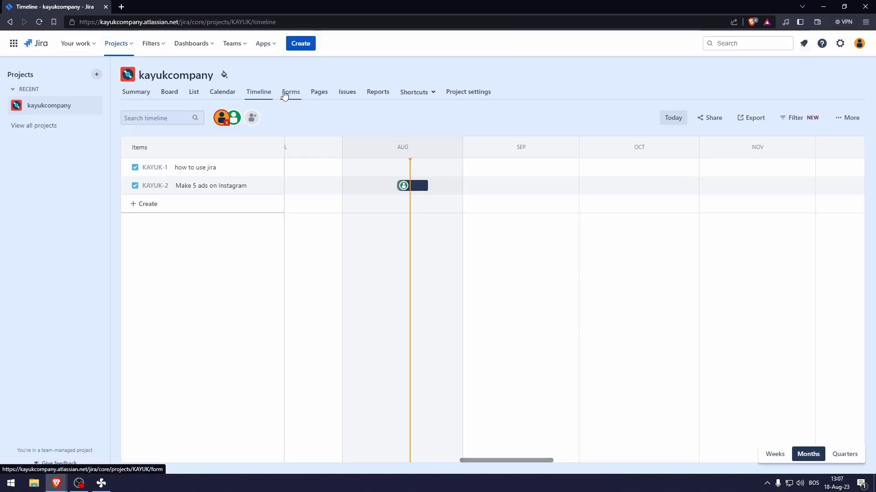
Step: Inspect the Task Form's help text and its Summary, Description and Attachment fields
{"action": "left_click", "coordinate": [285, 92]}
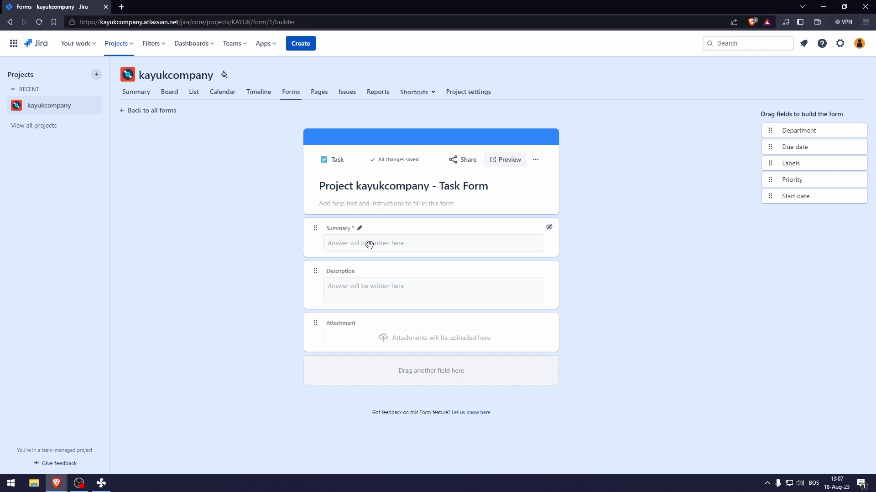
{"action": "left_click", "coordinate": [369, 203]}
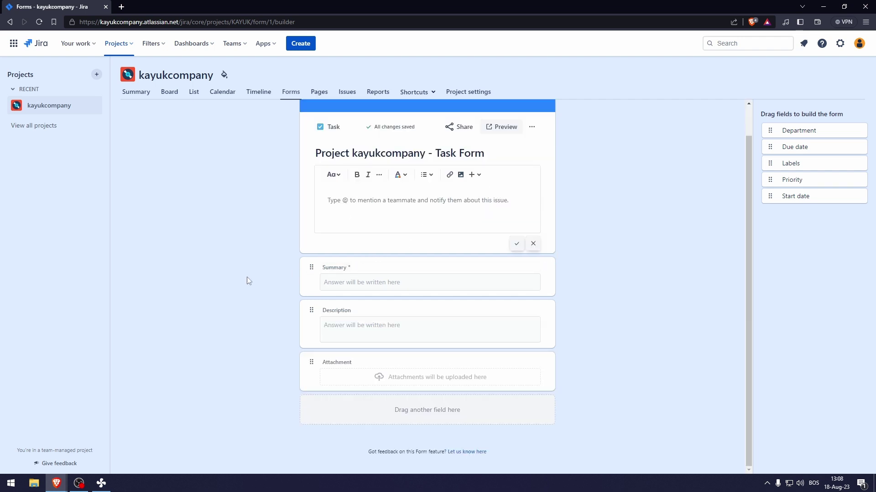
{"action": "left_click_drag", "start_coordinate": [247, 278], "coordinate": [617, 288]}
{"action": "left_click", "coordinate": [616, 288]}
{"action": "left_click_drag", "start_coordinate": [452, 316], "coordinate": [188, 336]}
{"action": "left_click_drag", "start_coordinate": [265, 364], "coordinate": [608, 369]}
{"action": "left_click", "coordinate": [608, 369]}
Step: Try moving the Summary field, drop it back unchanged, and go to the project's Pages
{"action": "mouse_move", "coordinate": [310, 269]}
{"action": "left_mouse_down"}
{"action": "mouse_move", "coordinate": [352, 216]}
{"action": "mouse_move", "coordinate": [292, 285]}
{"action": "mouse_move", "coordinate": [306, 268]}
{"action": "left_mouse_up"}
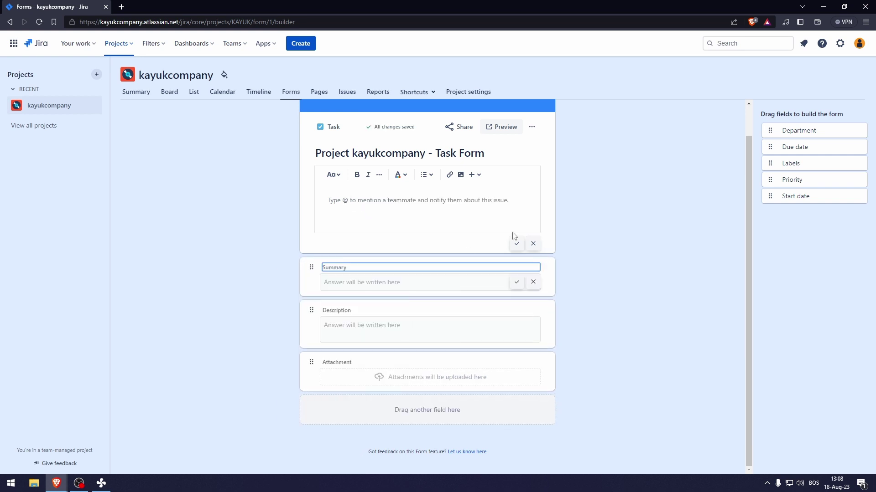
{"action": "left_click", "coordinate": [622, 187]}
{"action": "scroll", "coordinate": [303, 216], "scroll_direction": "up", "scroll_amount": 1}
{"action": "left_click", "coordinate": [319, 91]}
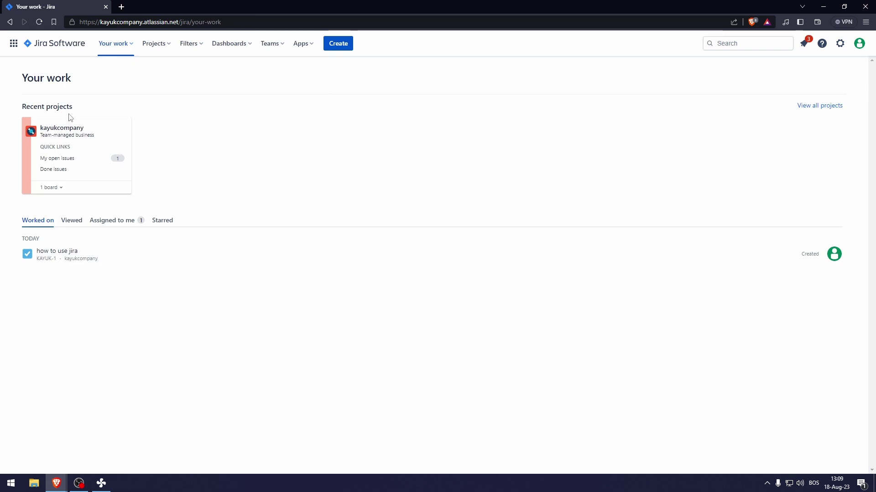
Step: Connect kayukcompany to a new Confluence space and close the Space Home preview
{"action": "left_click", "coordinate": [64, 128]}
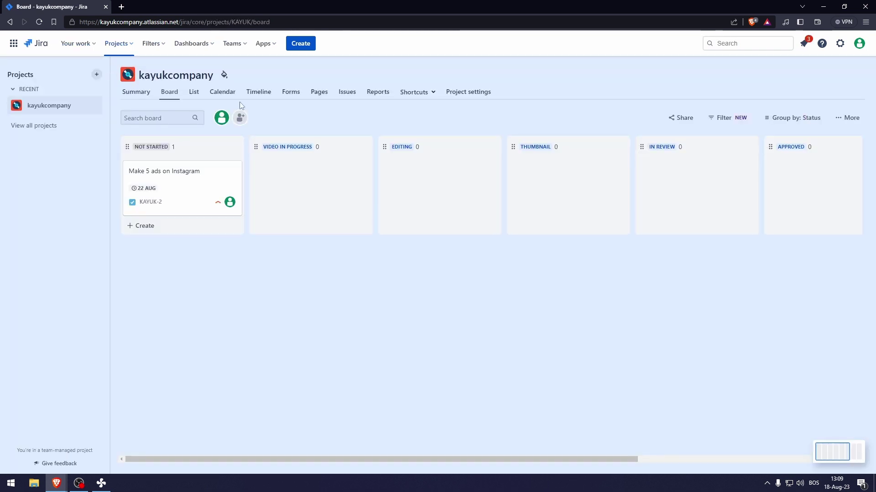
{"action": "left_click", "coordinate": [313, 100]}
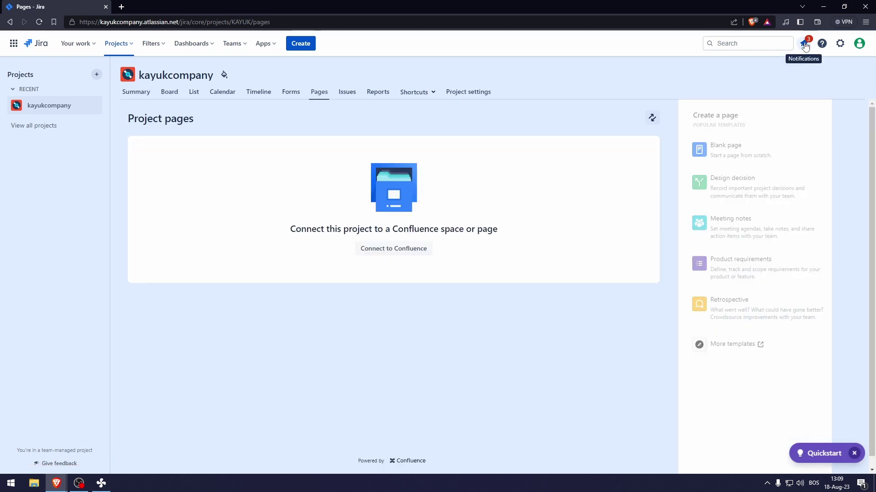
{"action": "left_click", "coordinate": [805, 44]}
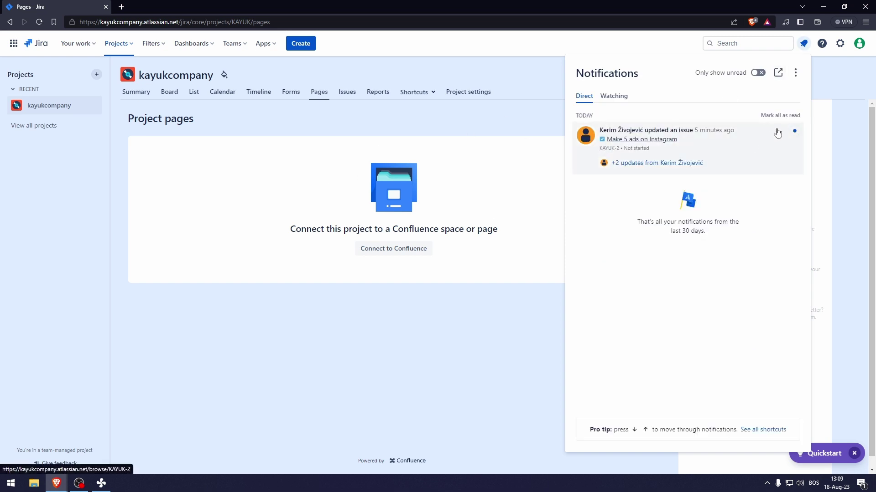
{"action": "left_click", "coordinate": [838, 70]}
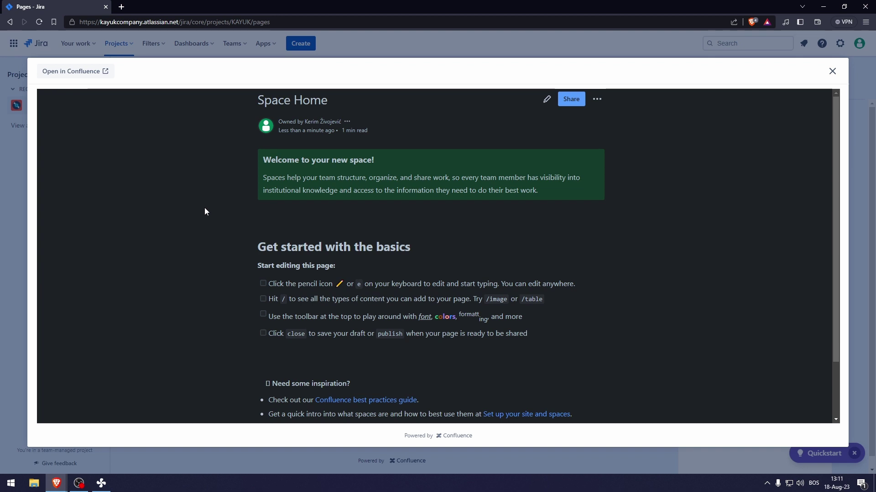
{"action": "left_click", "coordinate": [831, 71]}
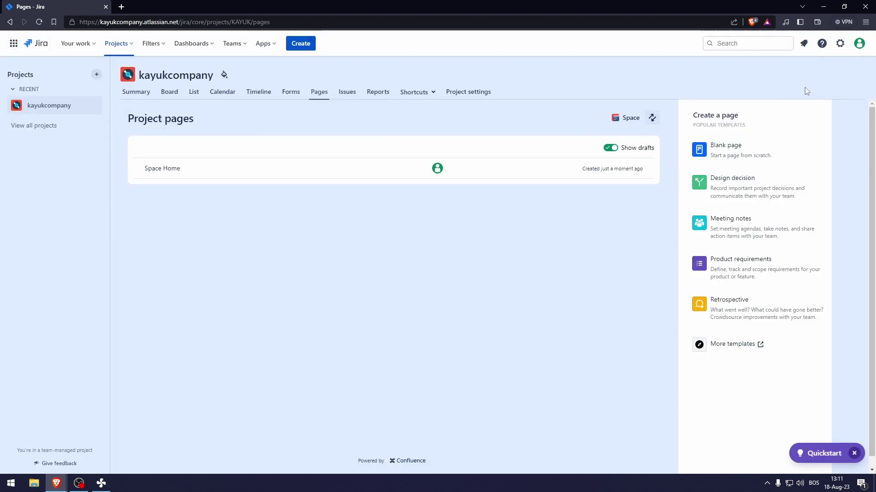
Step: Review KAYUK-2 in the Issues list, then open the All reports page
{"action": "left_click", "coordinate": [344, 93]}
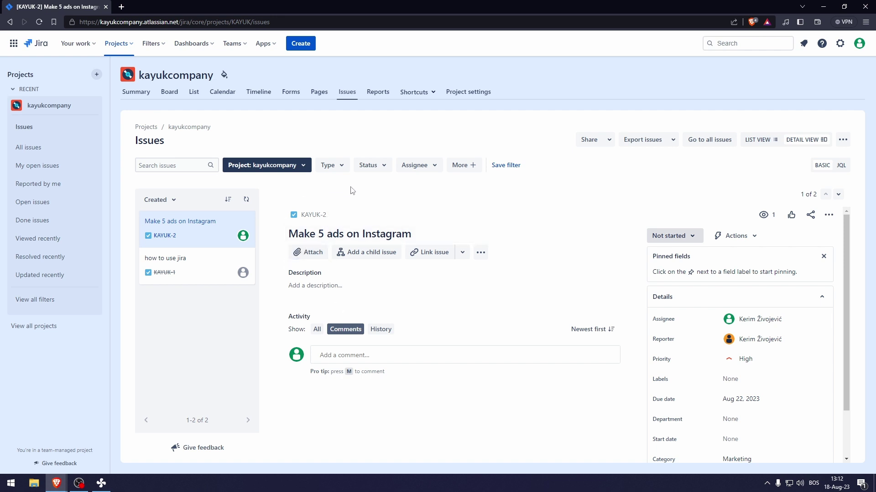
{"action": "left_click", "coordinate": [377, 92]}
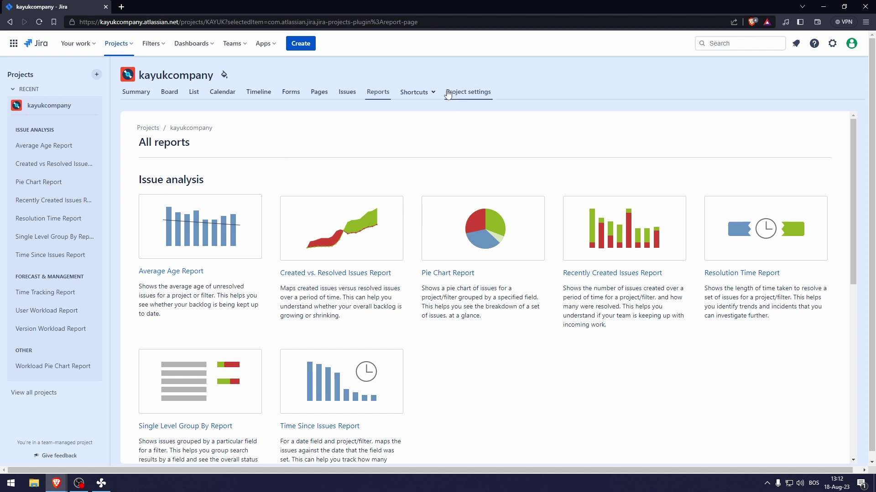
{"action": "left_click", "coordinate": [415, 92]}
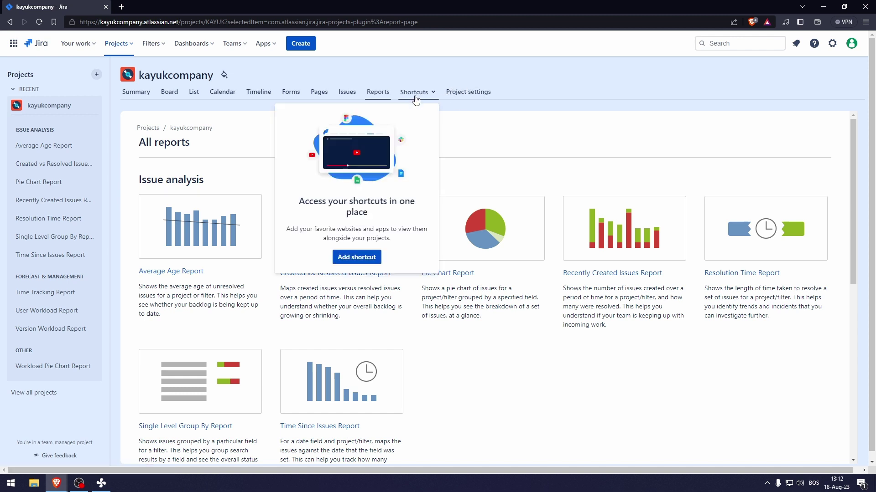
{"action": "left_click", "coordinate": [356, 257]}
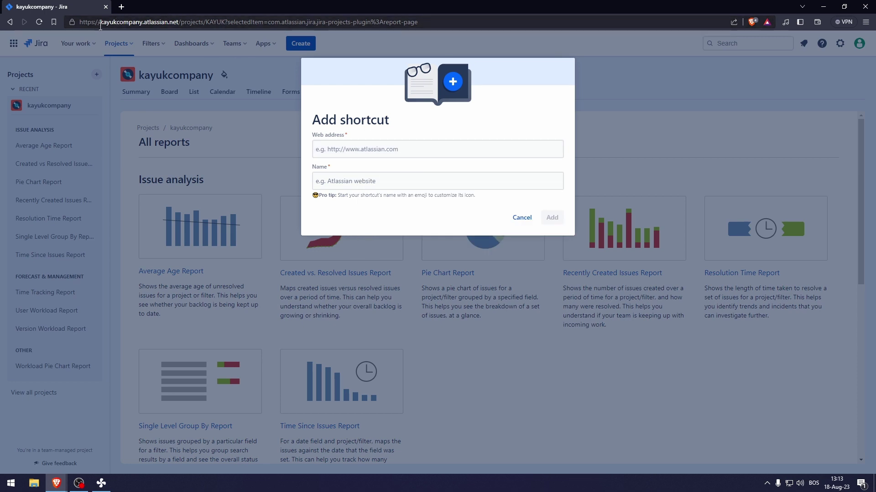
{"action": "left_click", "coordinate": [380, 149]}
{"action": "type", "text": "https://www.examplekayukcompany.com"}
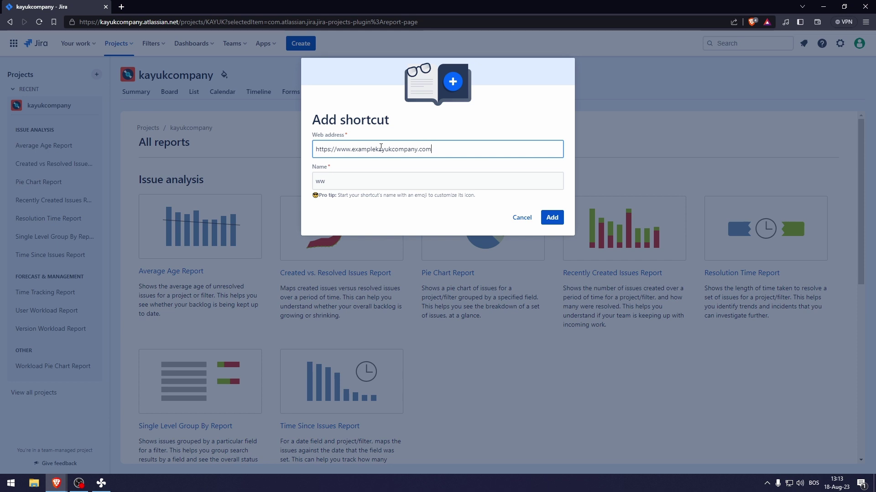
{"action": "left_click", "coordinate": [332, 183]}
{"action": "key", "text": "ctrl+a"}
{"action": "type", "text": "kayukcompany"}
{"action": "left_click", "coordinate": [547, 216]}
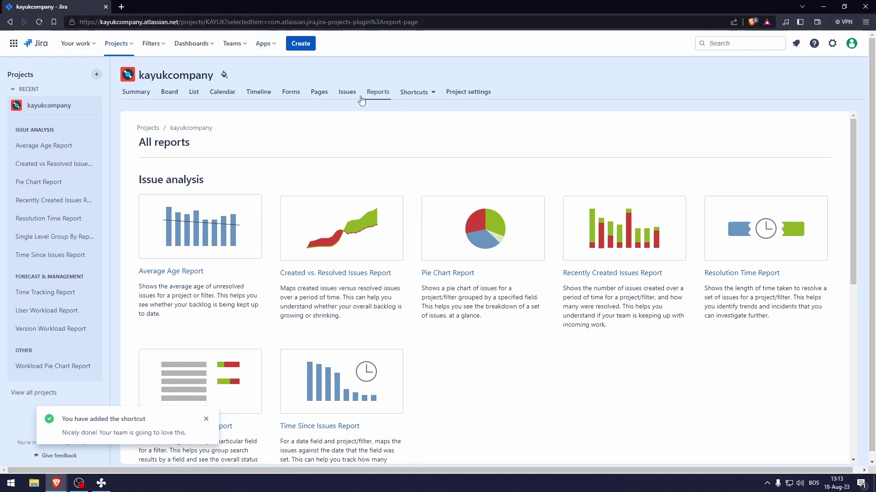
Step: Review the project settings details, viewing icon and category choices without changing either
{"action": "left_click", "coordinate": [478, 96]}
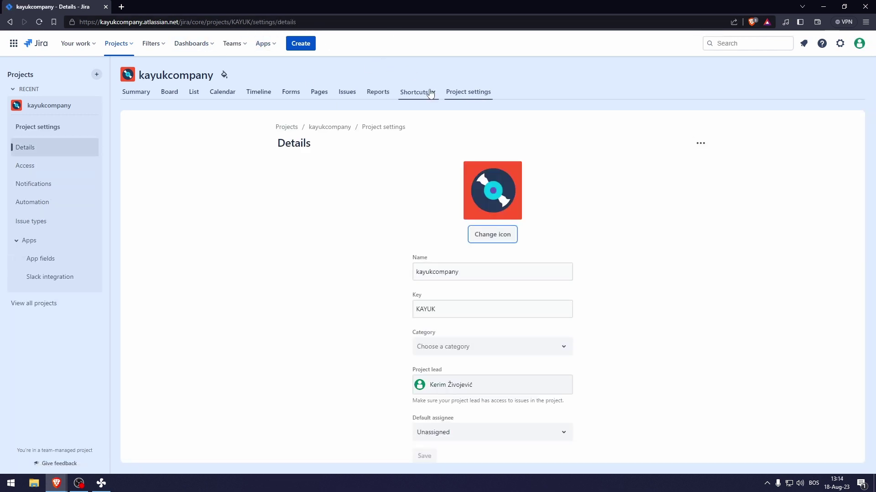
{"action": "left_click", "coordinate": [474, 238]}
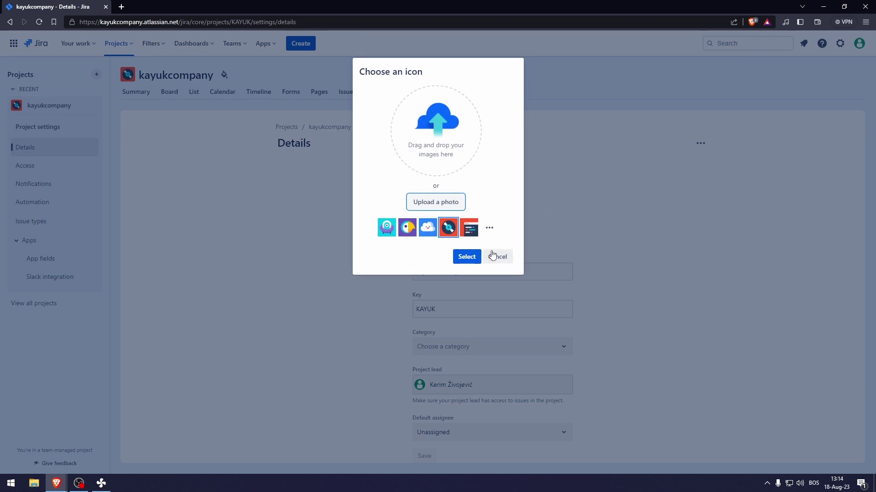
{"action": "left_click", "coordinate": [507, 258]}
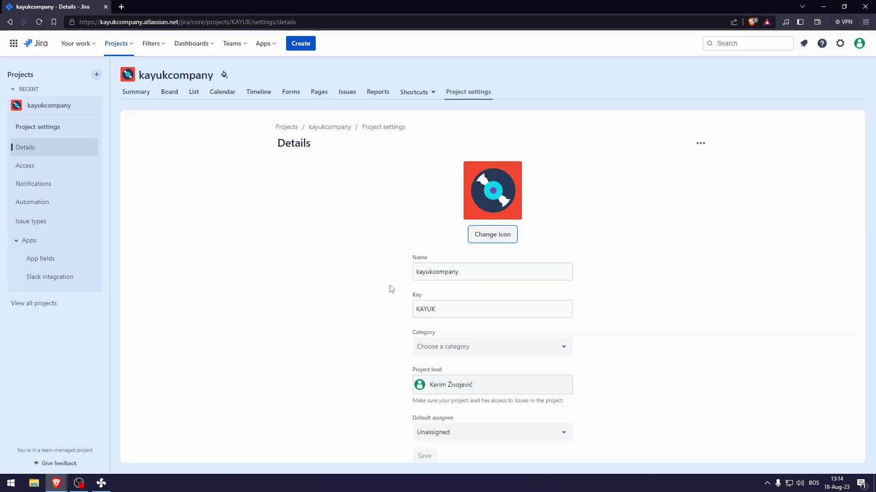
{"action": "left_click", "coordinate": [450, 346]}
{"action": "left_click", "coordinate": [387, 357]}
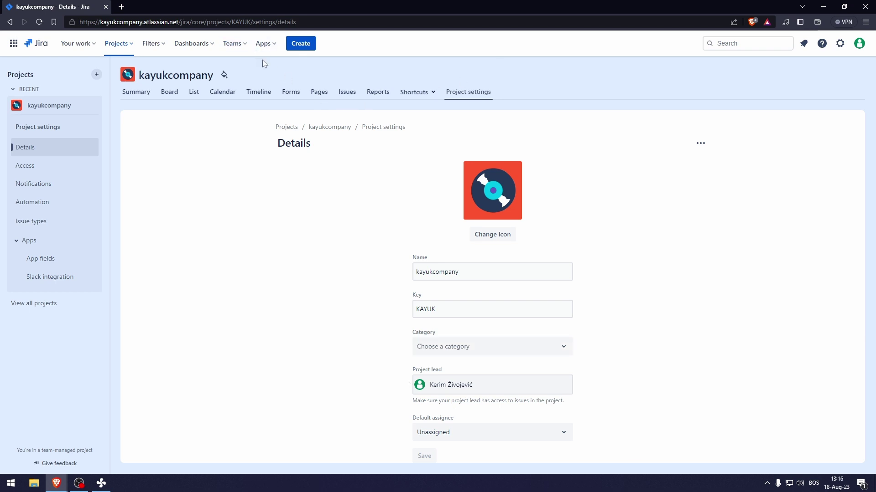
Step: Open 'Make 5 ads on Instagram' from Assigned to me, then return to the kayukcompany board
{"action": "left_click", "coordinate": [85, 44]}
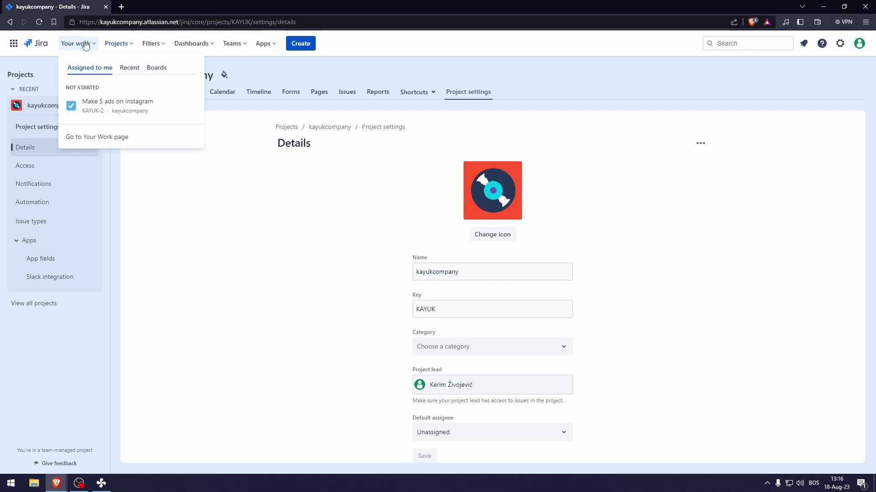
{"action": "left_click", "coordinate": [139, 110]}
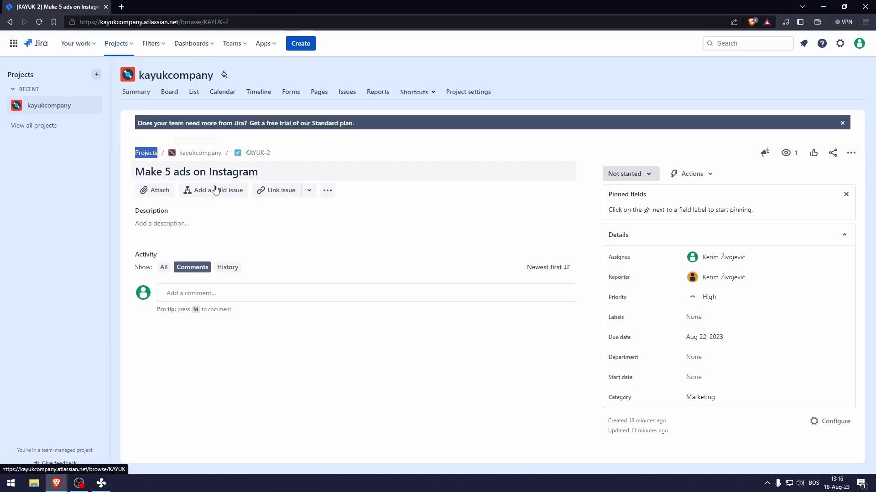
{"action": "left_click", "coordinate": [200, 153]}
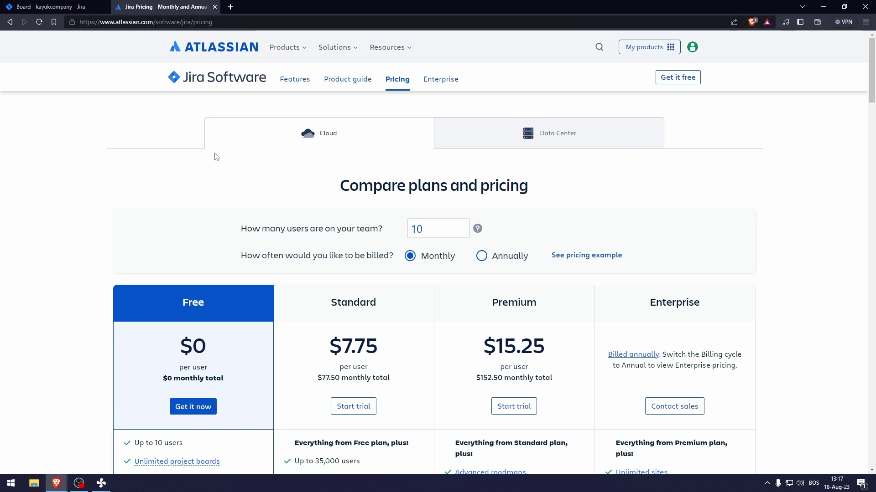
Step: Scroll down through the Jira Software Free, Standard, Premium and Enterprise plan comparison
{"action": "scroll", "coordinate": [216, 157], "scroll_direction": "down", "scroll_amount": 1}
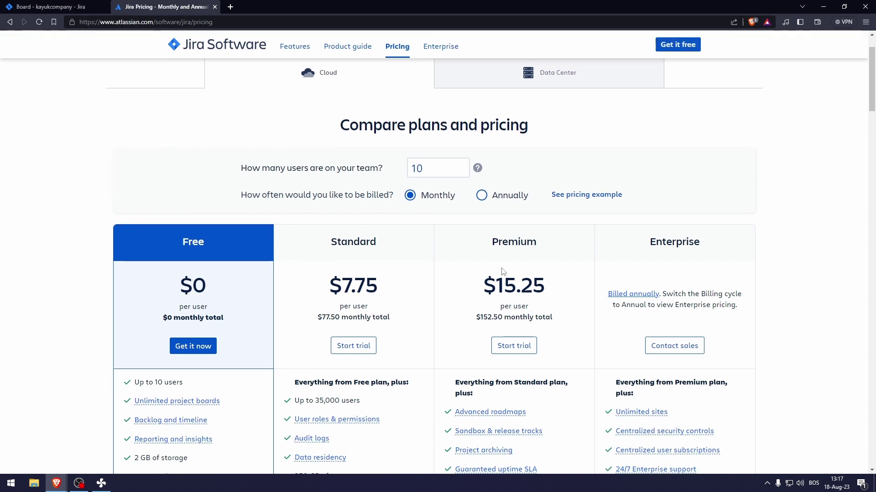
{"action": "scroll", "coordinate": [514, 269], "scroll_direction": "down", "scroll_amount": 1}
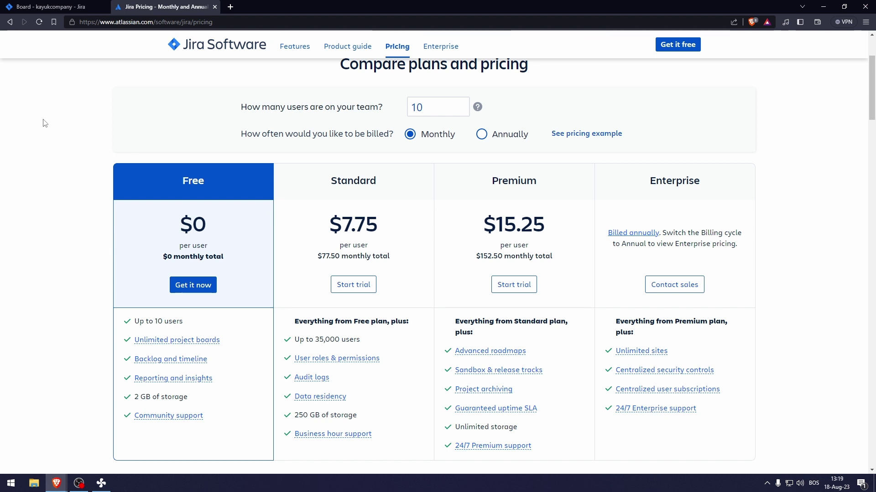
Step: Close the Jira Pricing tab to get back to the kayukcompany board
{"action": "left_click", "coordinate": [214, 7]}
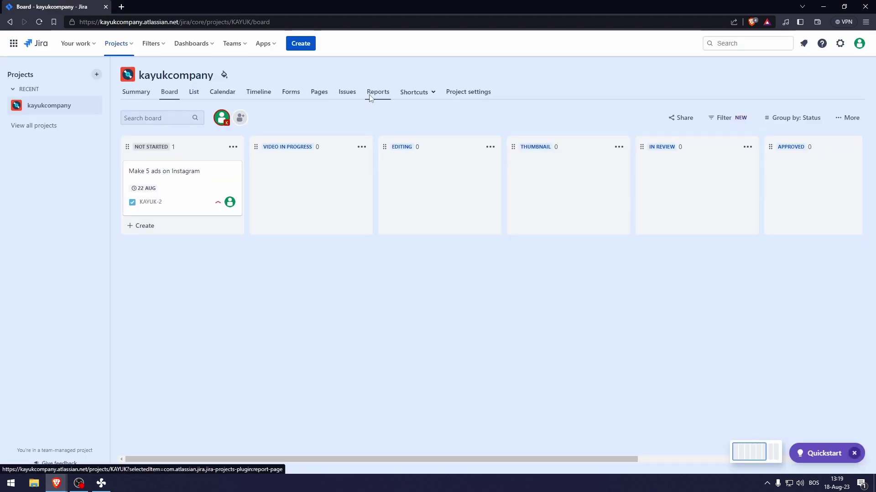